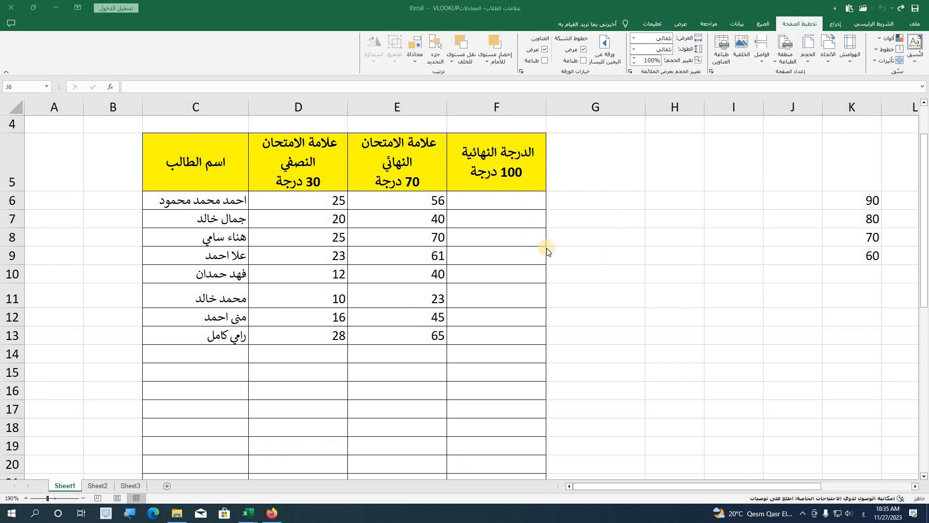
Enter the grade labels امتياز, ج جدا, جيد and مقبول in J6:J9 beside the 90, 80, 70 and 60 thresholds
{"action": "left_click", "coordinate": [806, 200]}
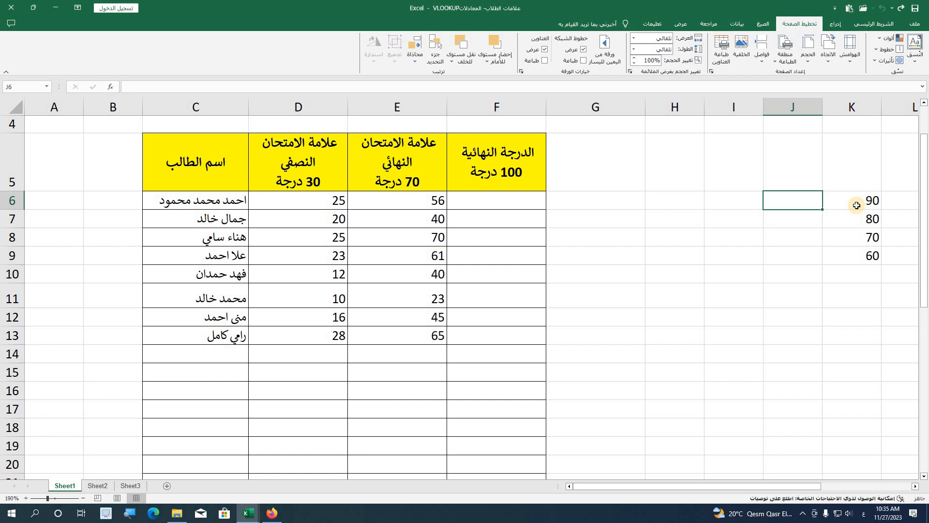
{"action": "type", "text": "ام"}
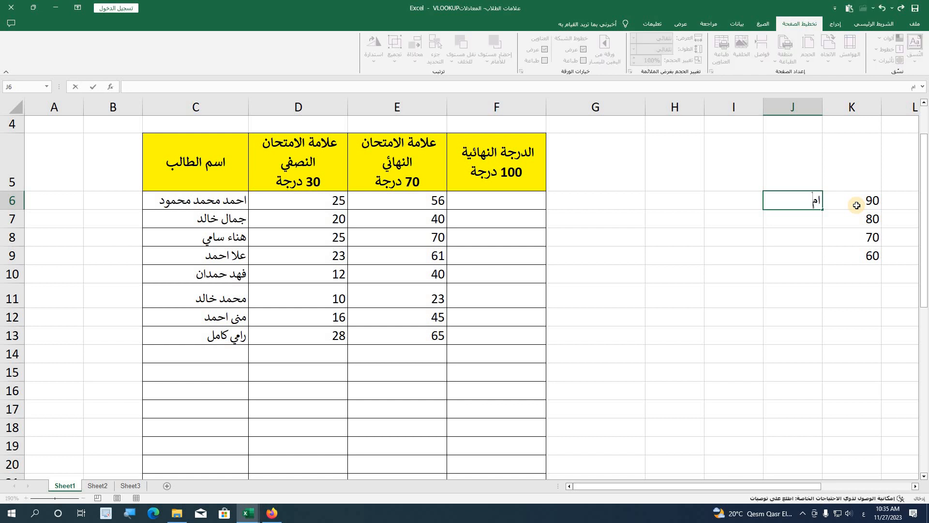
{"action": "type", "text": "تياز"}
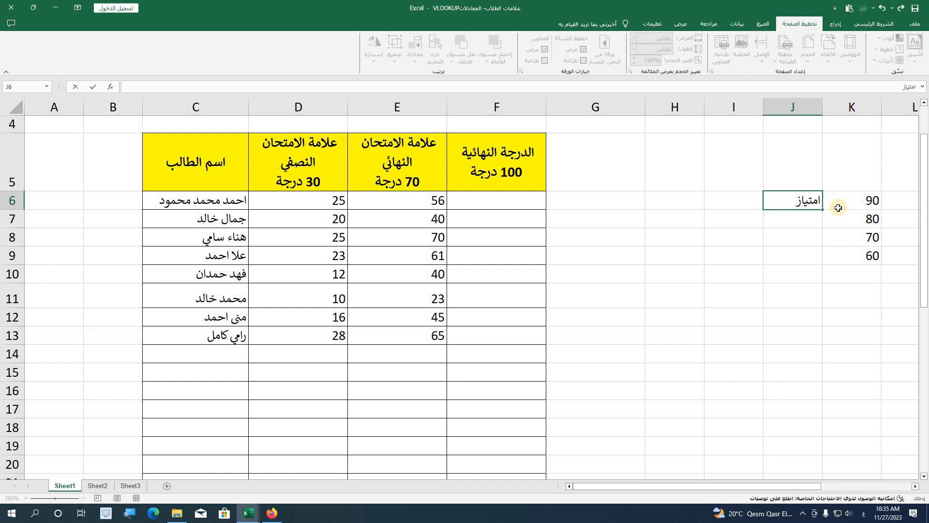
{"action": "left_click", "coordinate": [815, 226]}
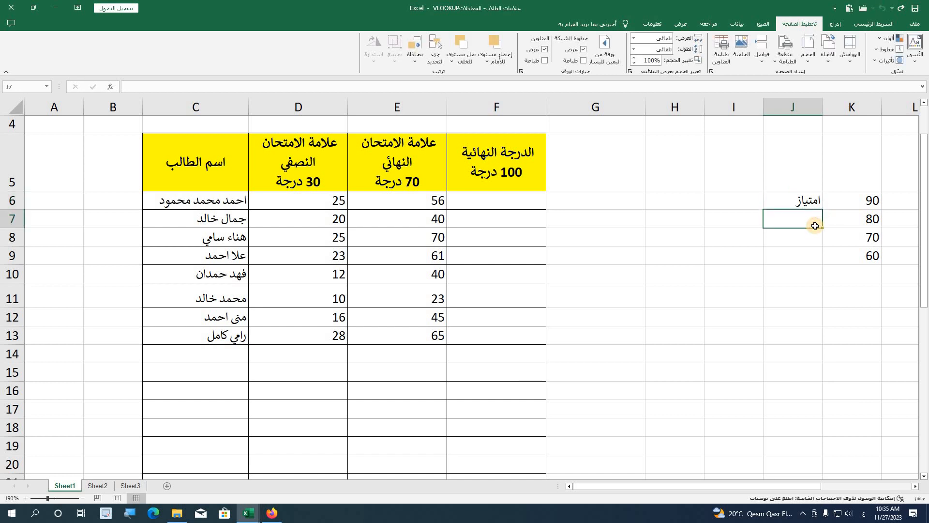
{"action": "type", "text": "ج ج"}
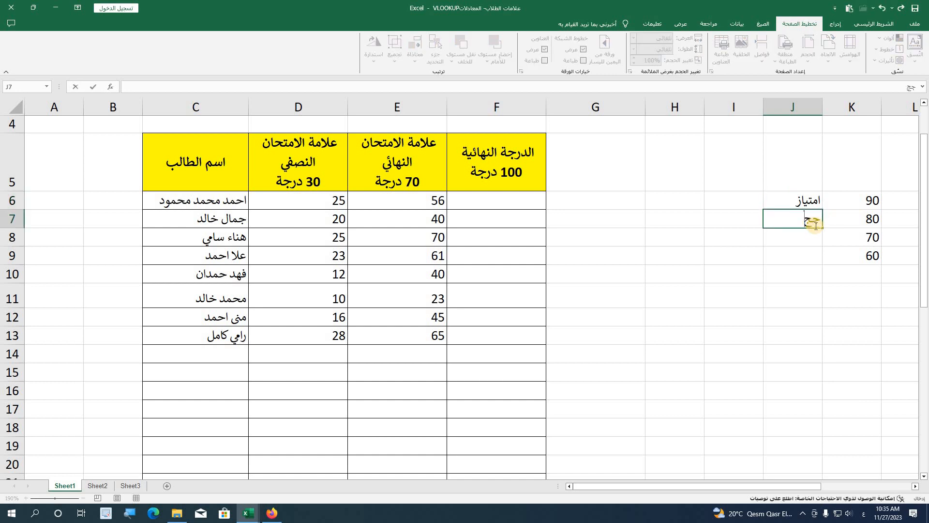
{"action": "type", "text": "دا"}
{"action": "left_click", "coordinate": [790, 244]}
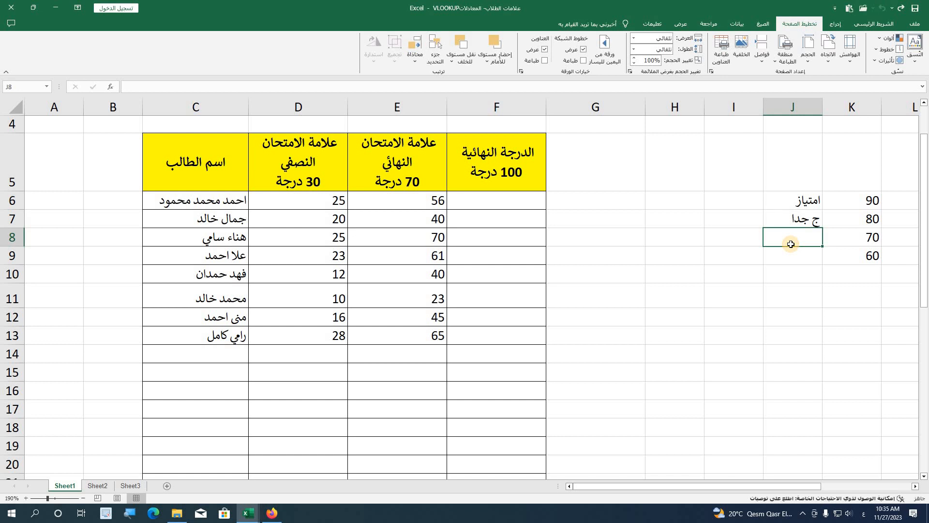
{"action": "type", "text": "ج"}
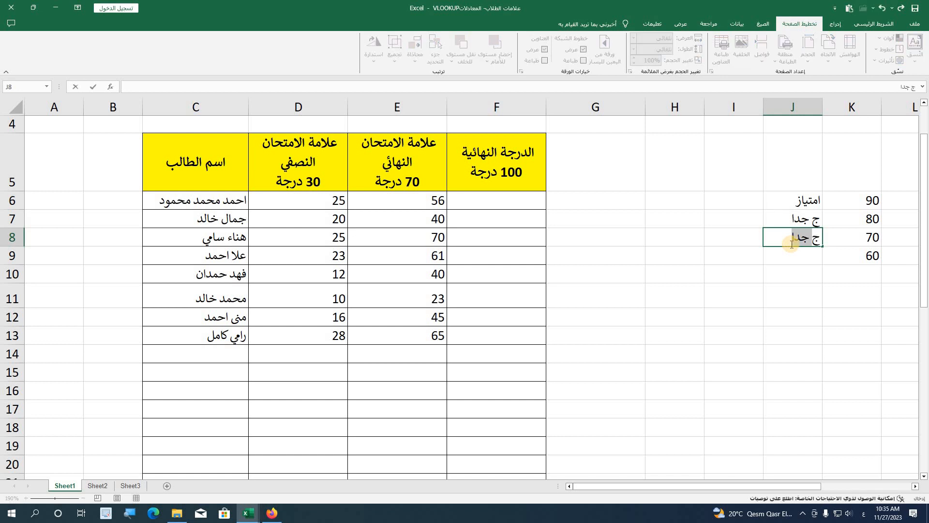
{"action": "type", "text": "يد"}
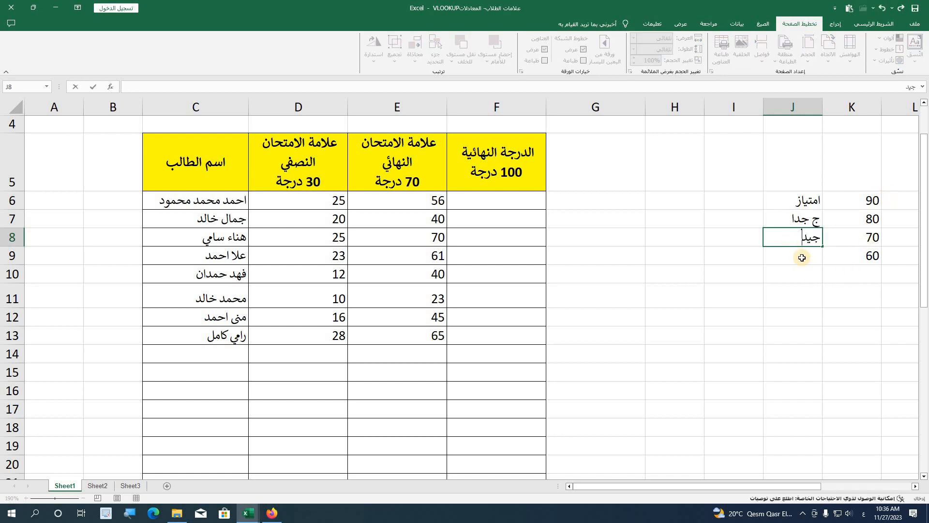
{"action": "left_click", "coordinate": [802, 257]}
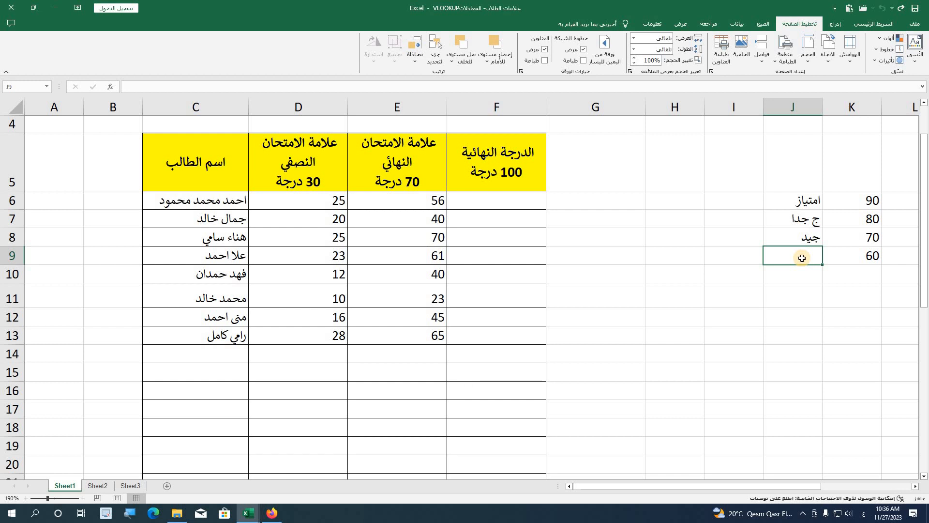
{"action": "type", "text": "مقب"}
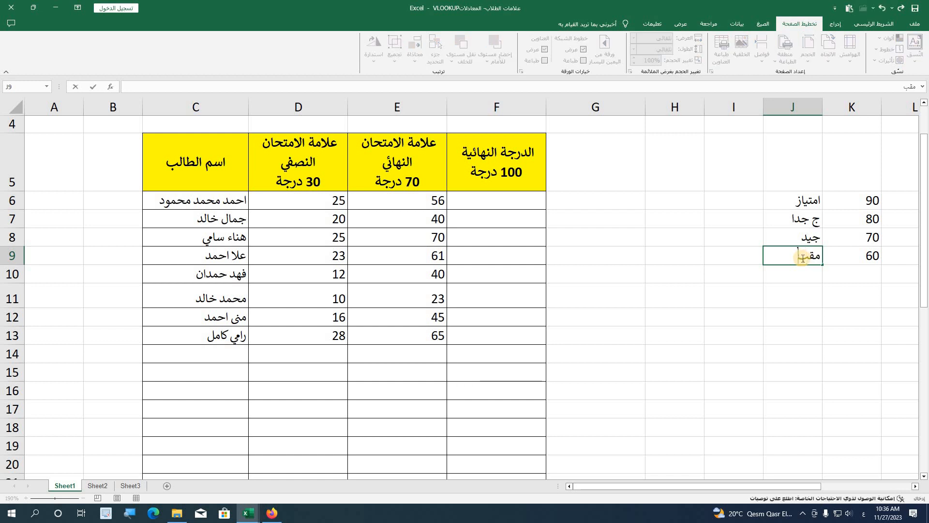
{"action": "type", "text": "ول"}
{"action": "left_click", "coordinate": [805, 332]}
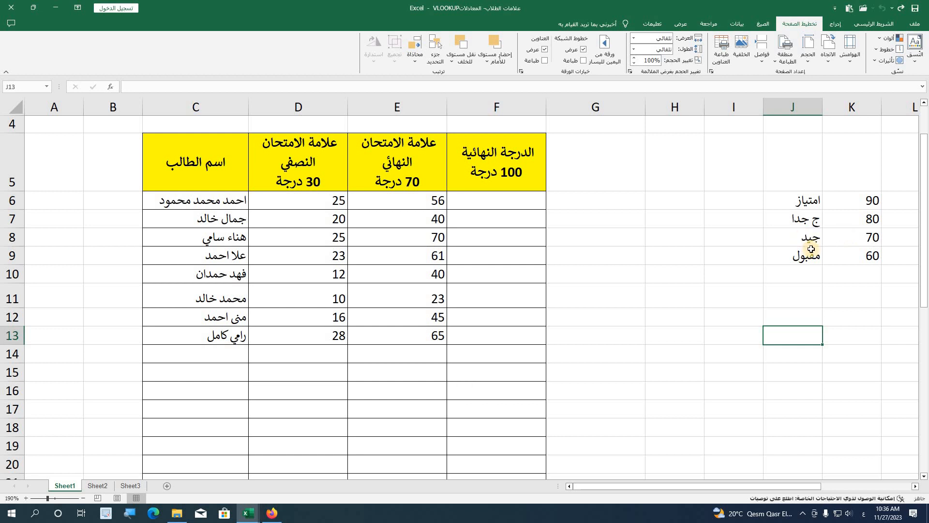
Add the column heading التقدير in G5, beside the final score heading
{"action": "left_click", "coordinate": [595, 164]}
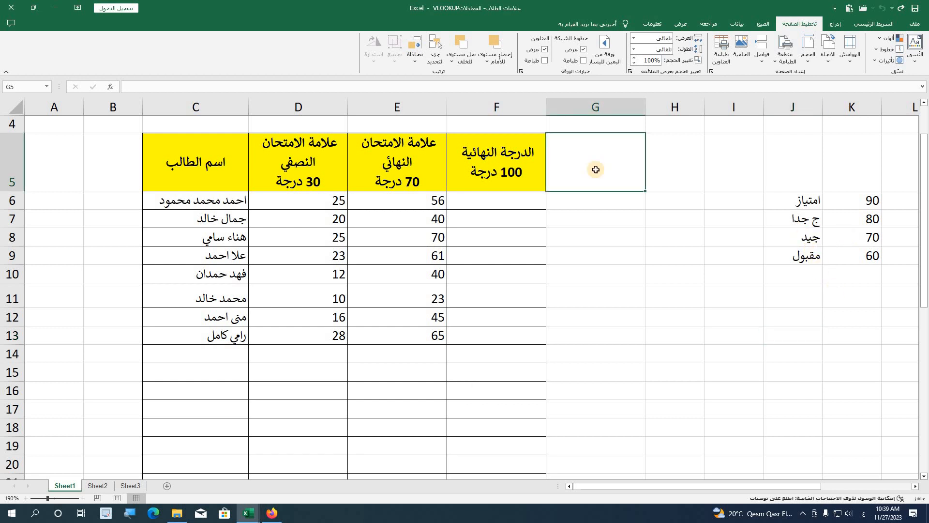
{"action": "type", "text": "التقدير"}
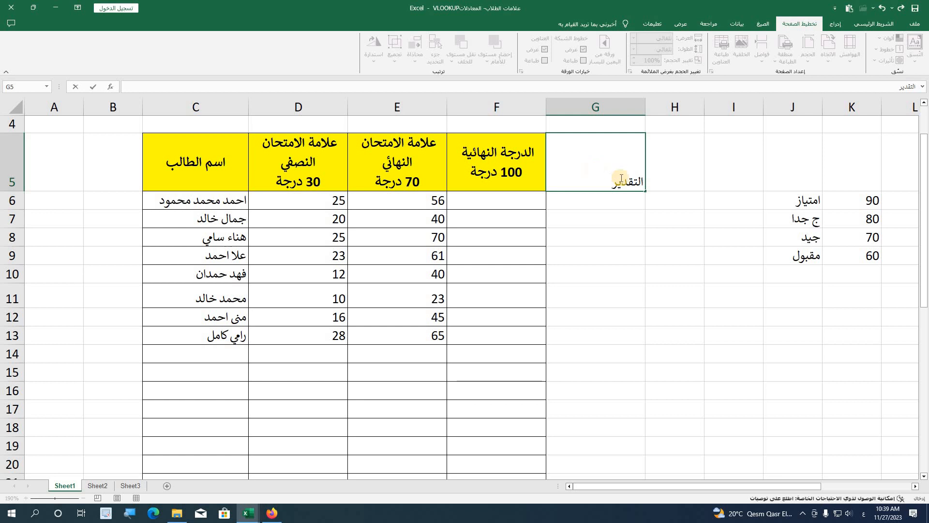
{"action": "key", "text": "Return"}
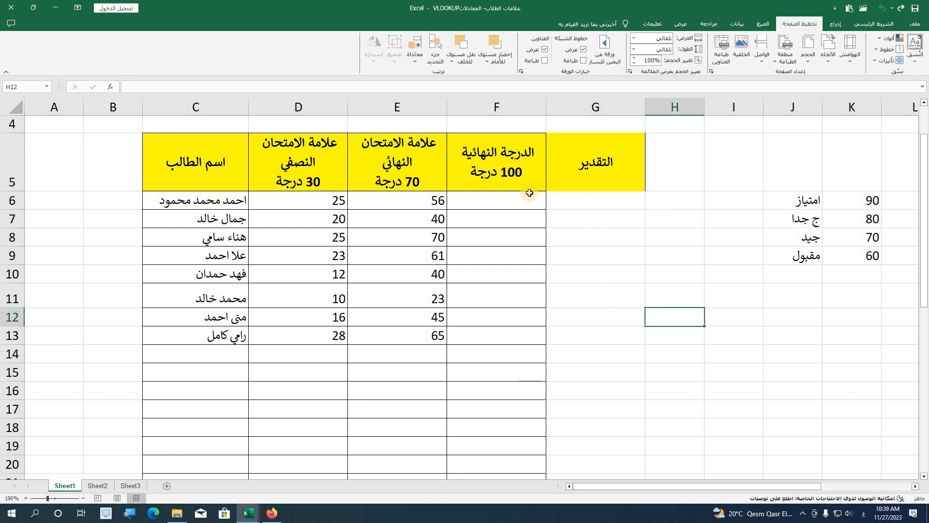
Sum D6:E6 in F6 for the first student's final score and fill the formula down to F13
{"action": "left_click", "coordinate": [519, 202]}
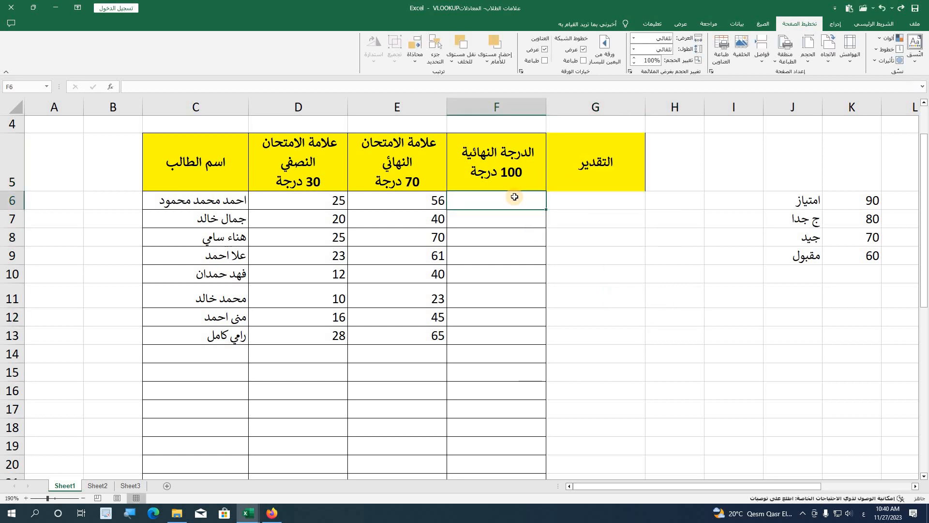
{"action": "key", "text": "alt+equal"}
{"action": "key", "text": "Return"}
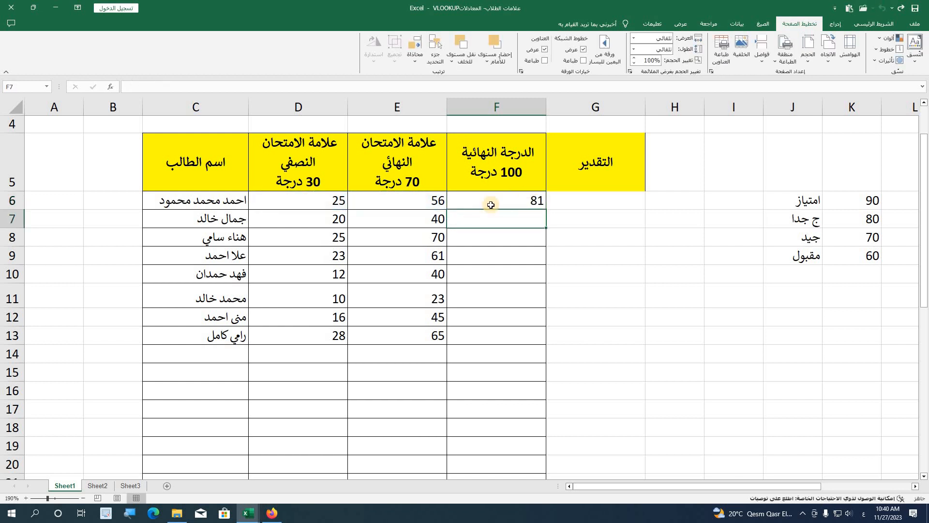
{"action": "left_click", "coordinate": [491, 203]}
{"action": "double_click", "coordinate": [547, 210]}
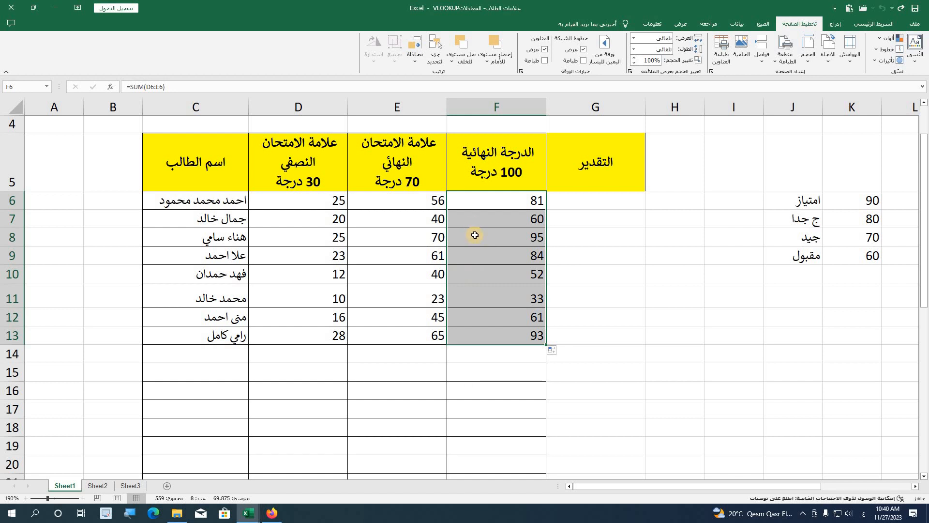
{"action": "left_click", "coordinate": [570, 275]}
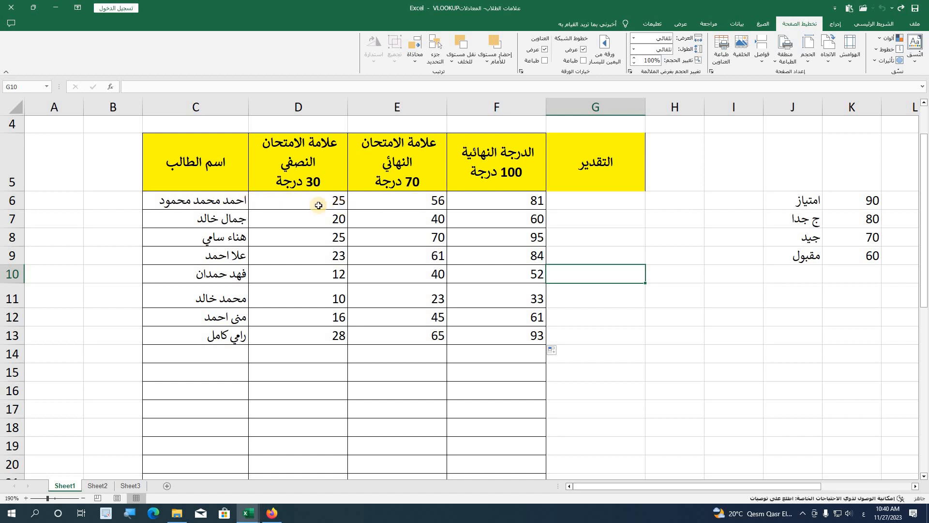
{"action": "left_click", "coordinate": [499, 203]}
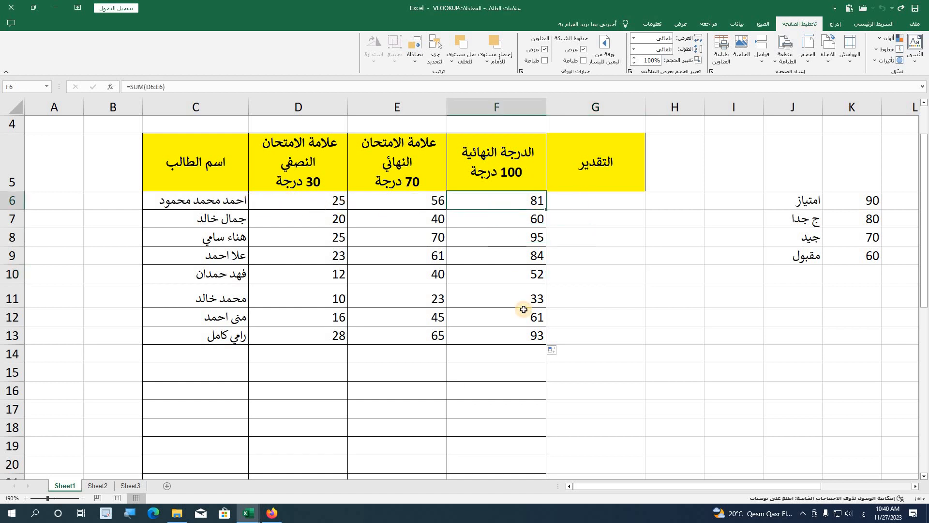
Start an IF formula in G6 with the logical test F6>=90
{"action": "left_click", "coordinate": [583, 198]}
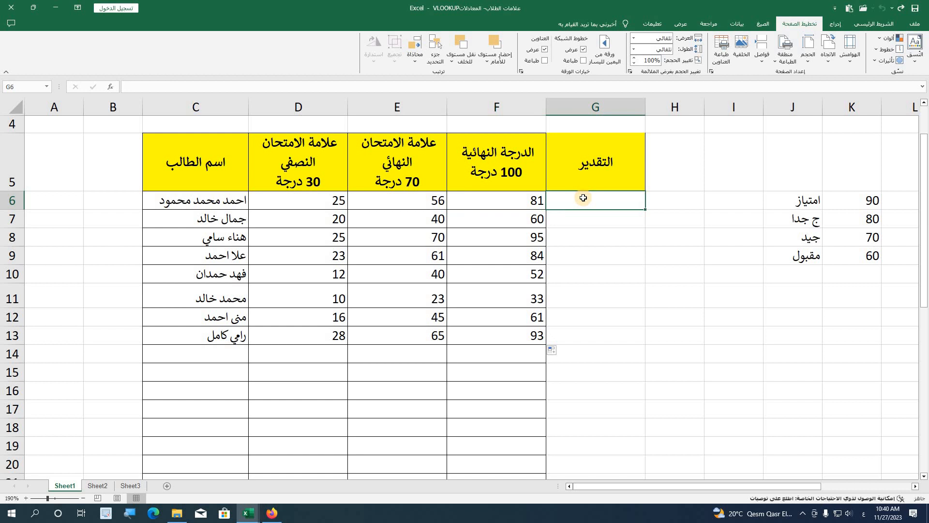
{"action": "type", "text": "=if"}
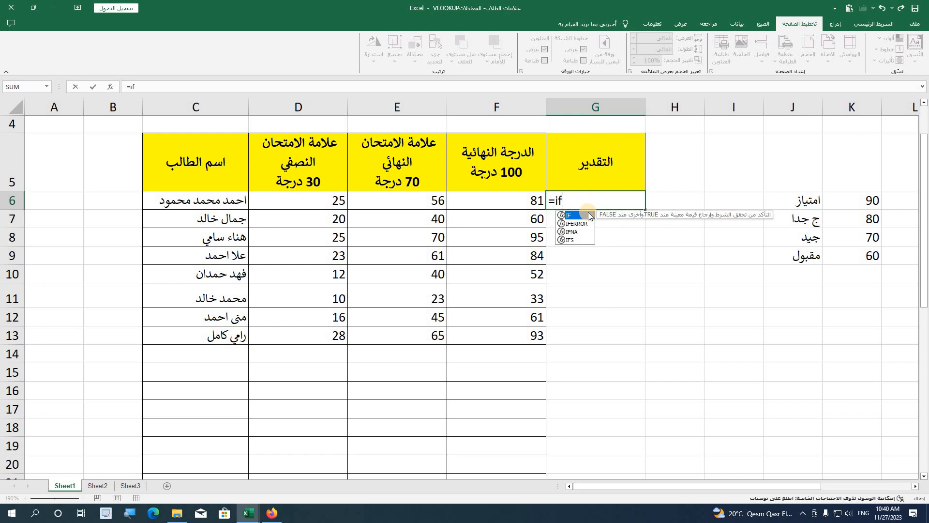
{"action": "double_click", "coordinate": [588, 214]}
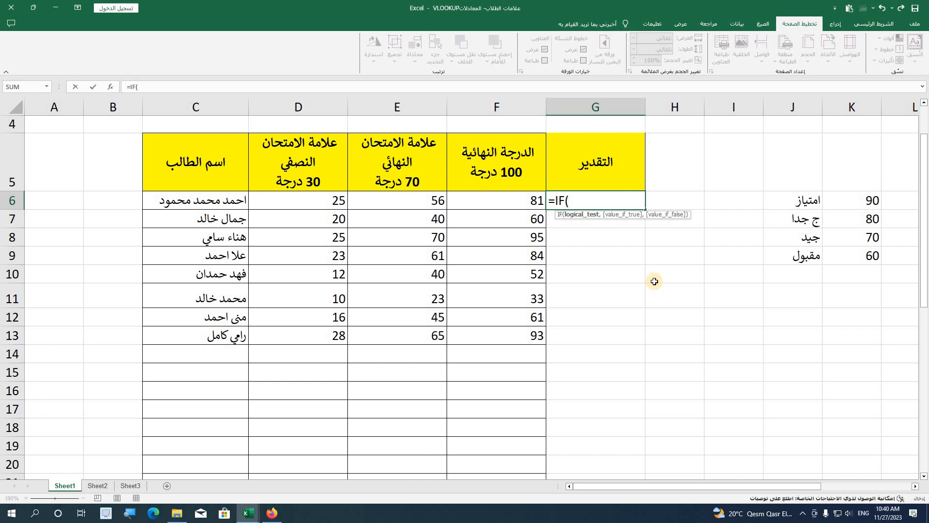
{"action": "left_click", "coordinate": [518, 203]}
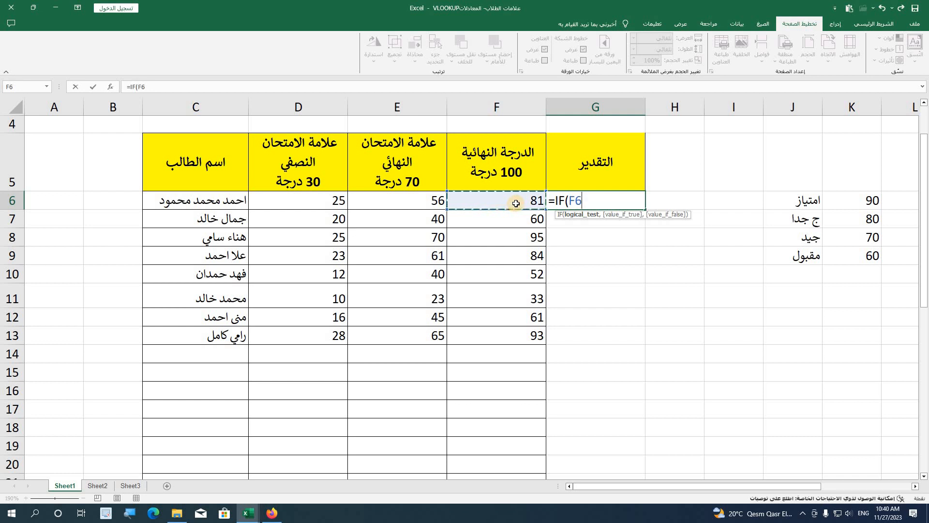
{"action": "type", "text": ">=90"}
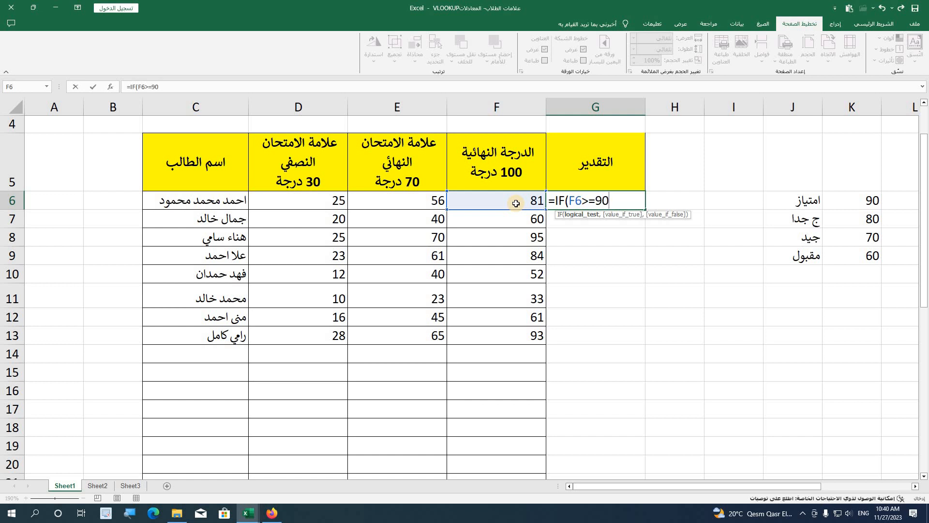
{"action": "type", "text": ","}
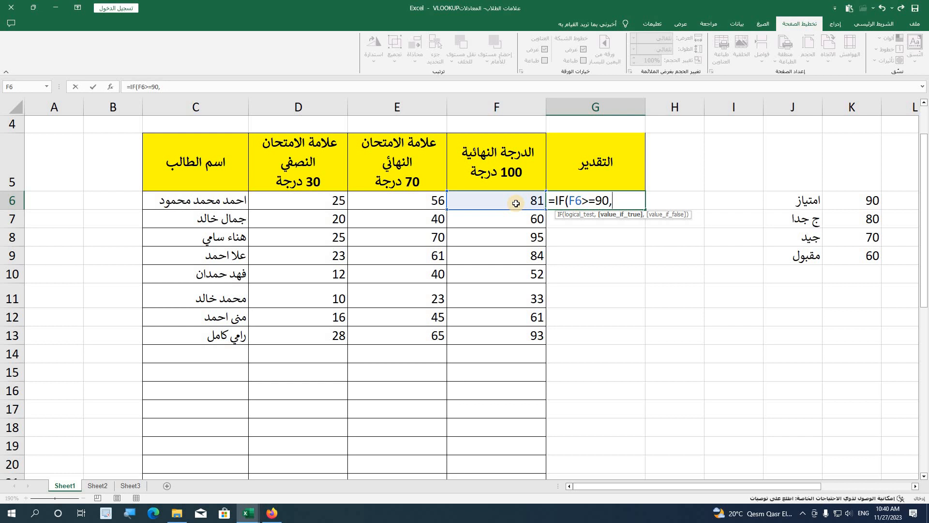
Set the IF formula's value-if-true to the text "امتياز" and close its parenthesis
{"action": "type", "text": "\"\")"}
{"action": "key", "text": "Left"}
{"action": "key", "text": "Left"}
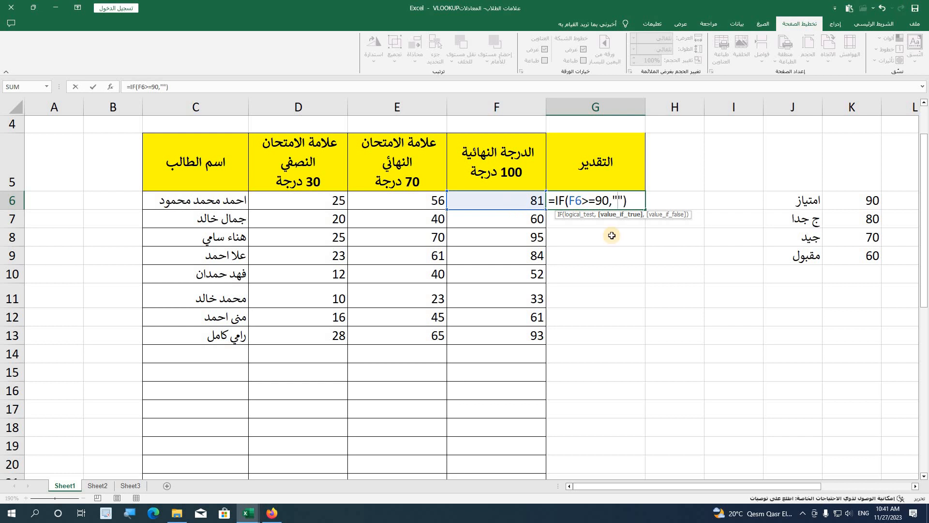
{"action": "type", "text": "hl"}
{"action": "key", "text": "BackSpace"}
{"action": "key", "text": "BackSpace"}
{"action": "key", "text": "alt+shift"}
{"action": "type", "text": "امتياز"}
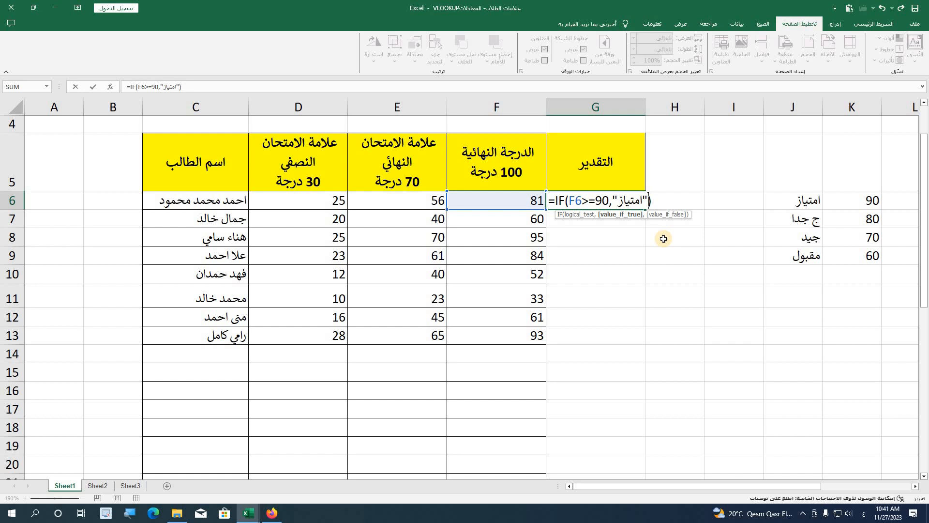
Nest a second IF as the value-if-false, with the test >=80 and "ج جدا" as its true result
{"action": "key", "text": "alt+shift"}
{"action": "type", "text": ","}
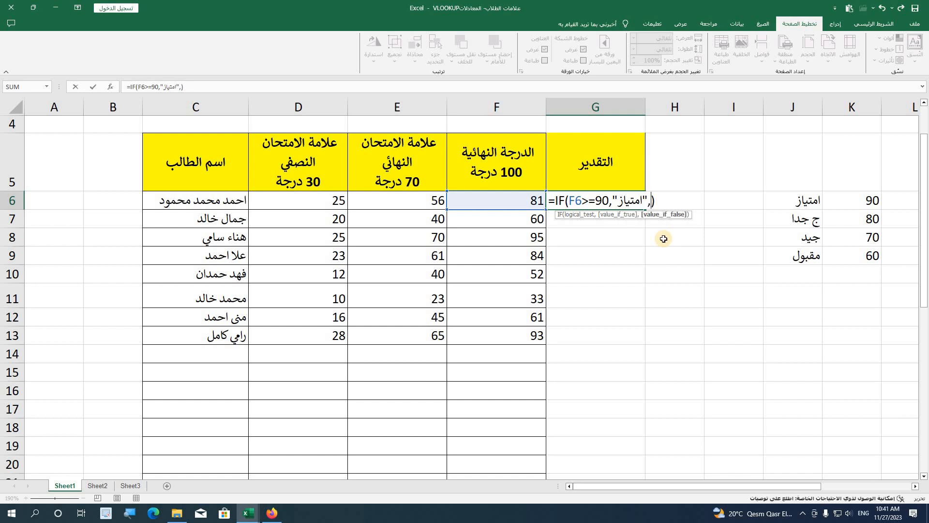
{"action": "type", "text": "IF("}
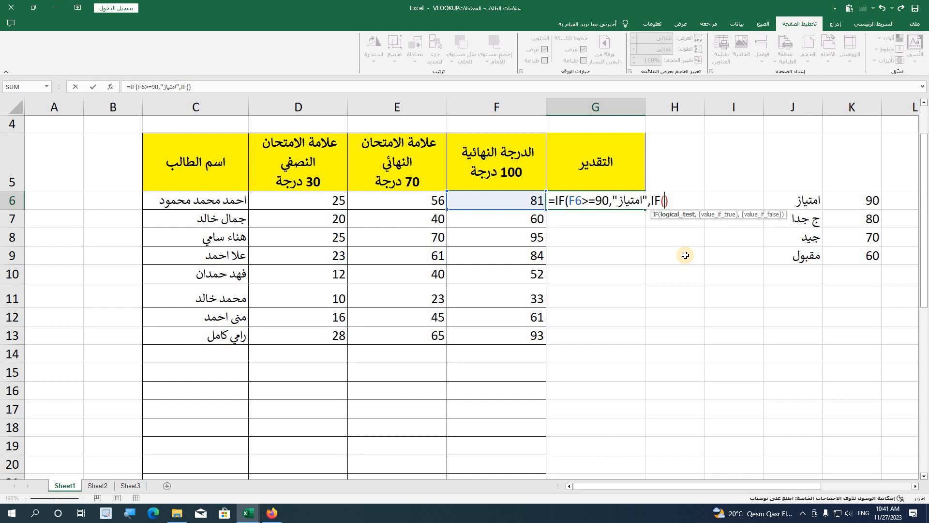
{"action": "type", "text": ">=80"}
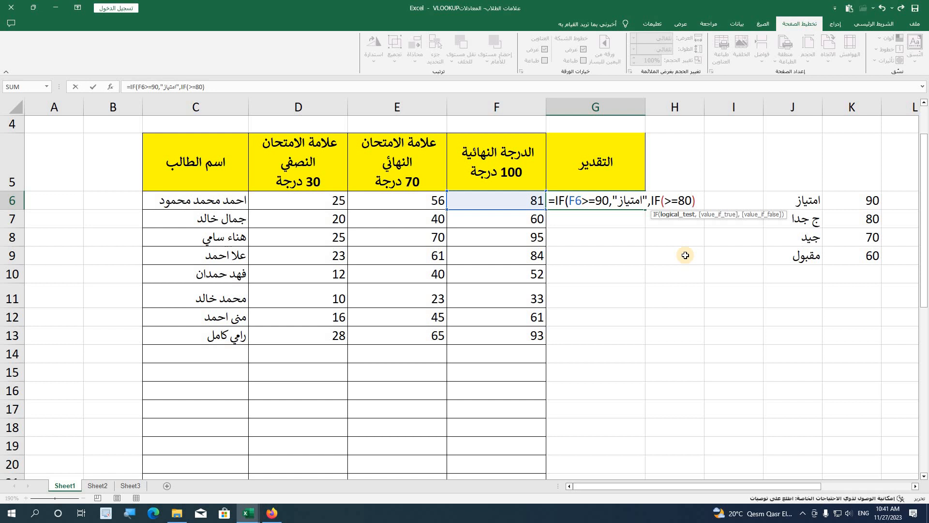
{"action": "type", "text": ","}
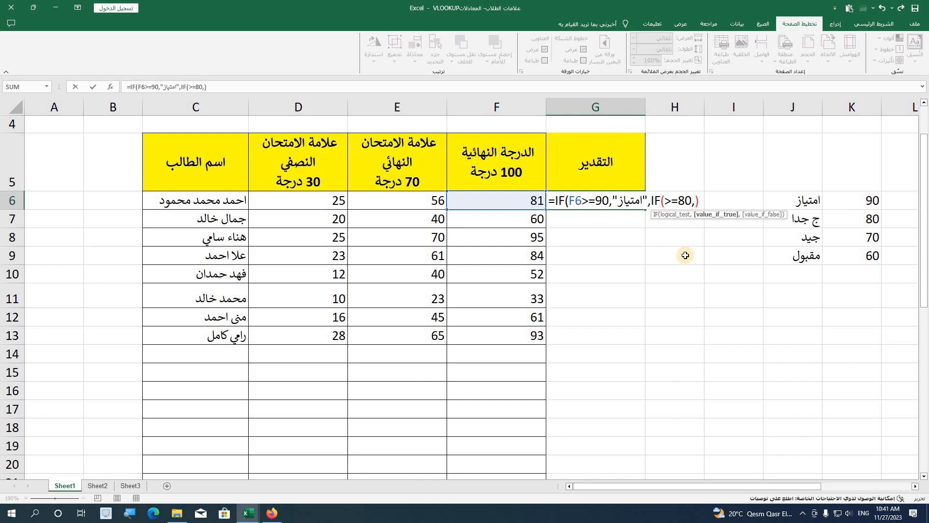
{"action": "key", "text": "alt+shift"}
{"action": "type", "text": "\"ج جدا\""}
{"action": "key", "text": "alt+shift"}
{"action": "type", "text": ","}
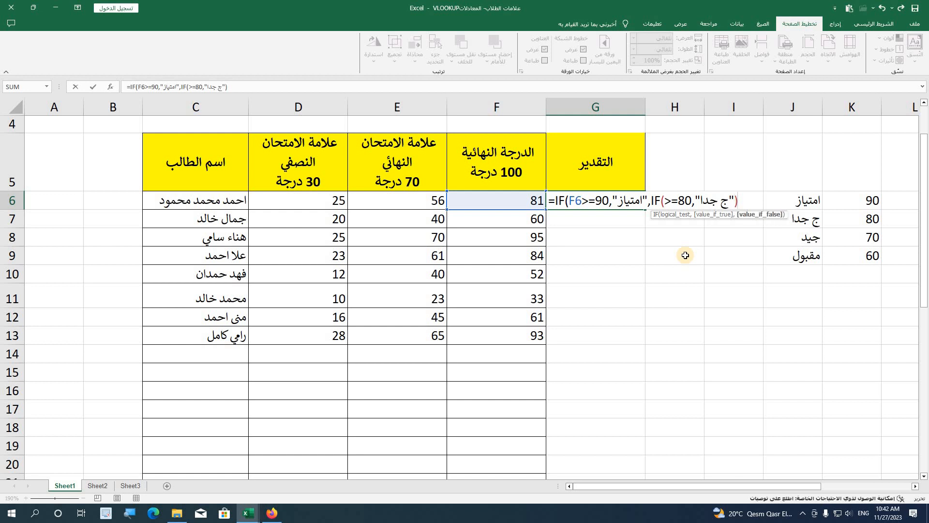
Nest a third IF as the second one's value-if-false and insert the missing F6 reference before >=80
{"action": "type", "text": "i"}
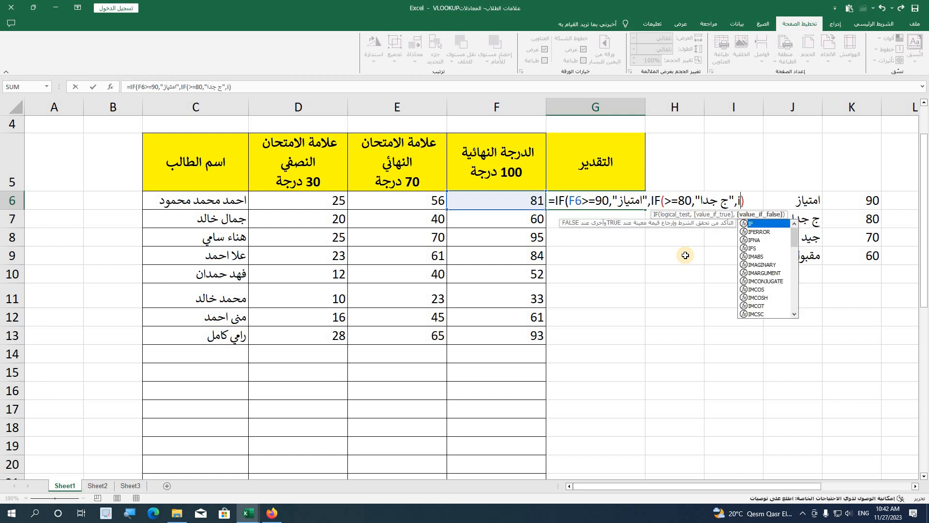
{"action": "type", "text": "f"}
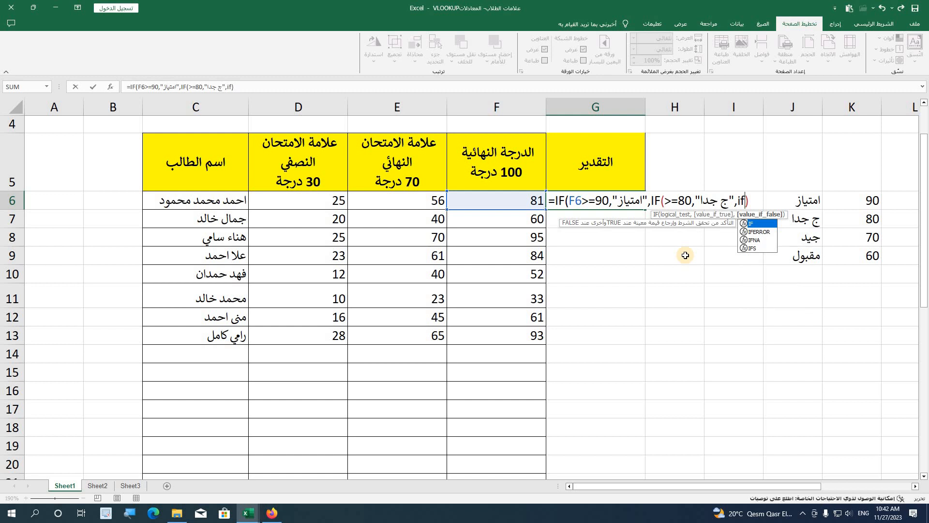
{"action": "key", "text": "Tab"}
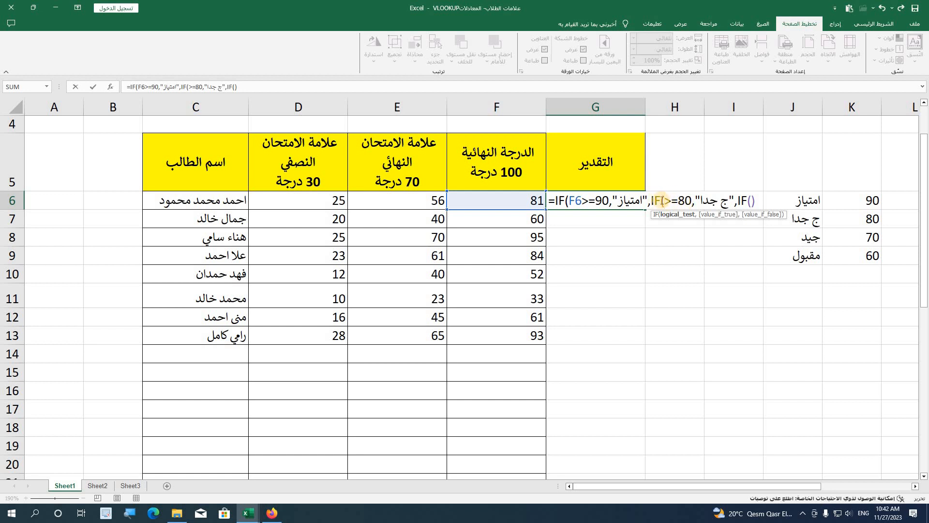
{"action": "left_click", "coordinate": [523, 199]}
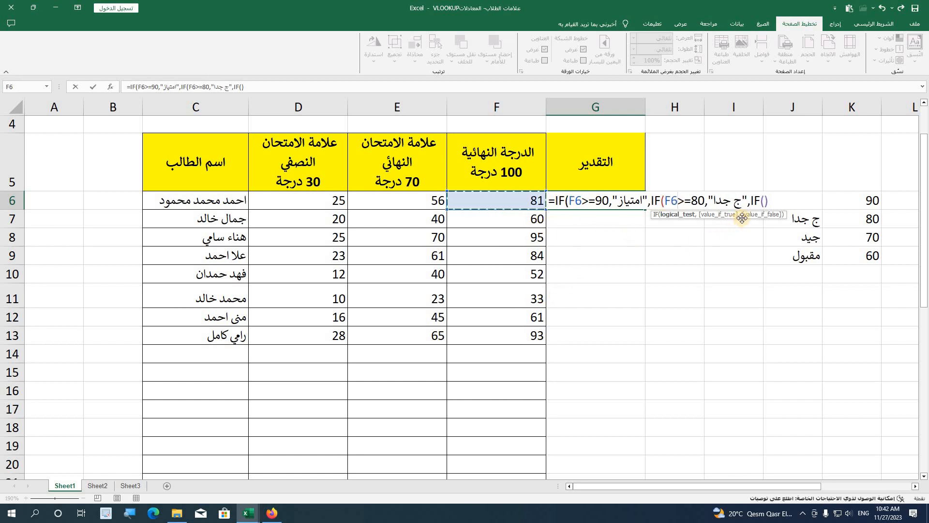
Set the third IF's logical test to F6>=70 and its value-if-true to "جيد"
{"action": "left_click", "coordinate": [766, 201]}
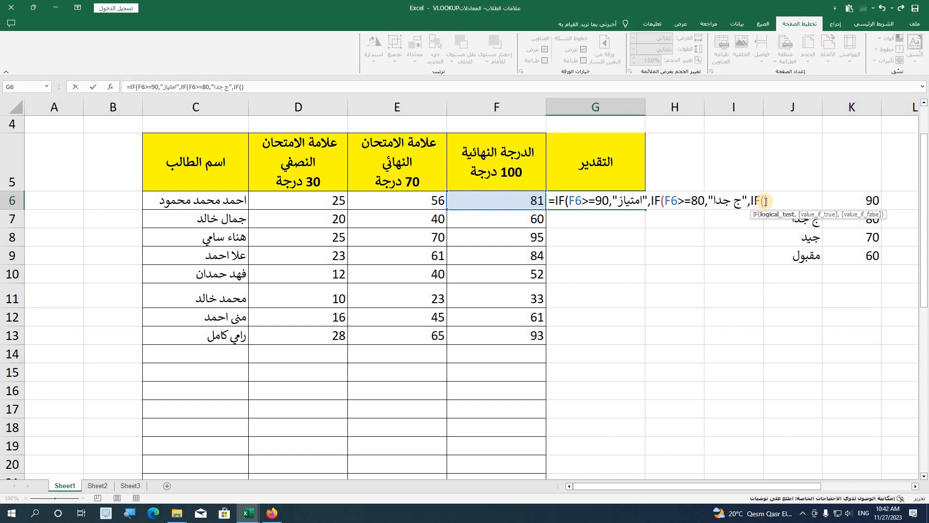
{"action": "left_click", "coordinate": [516, 200]}
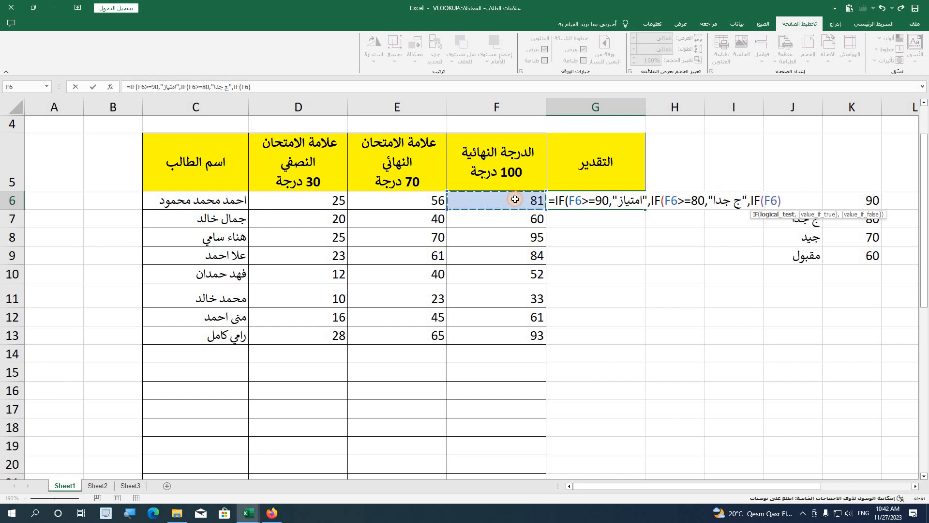
{"action": "type", "text": ">"}
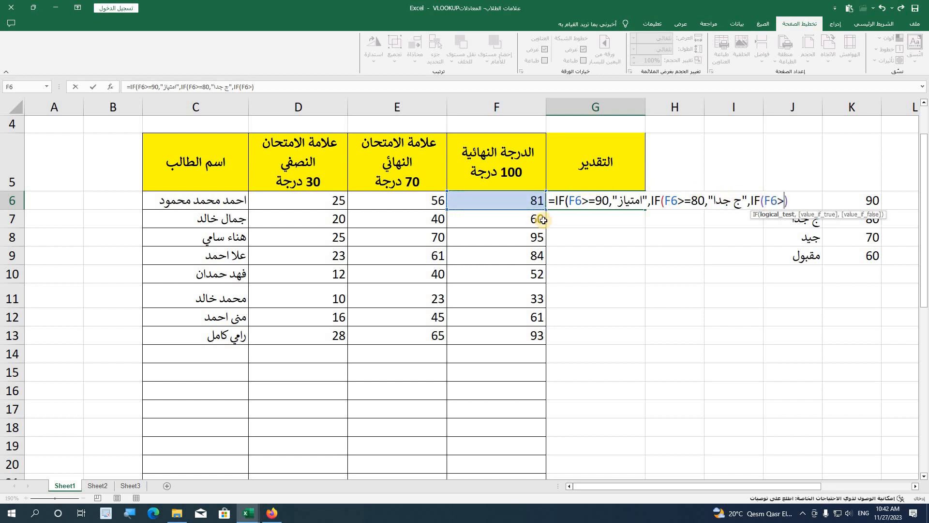
{"action": "type", "text": "=70"}
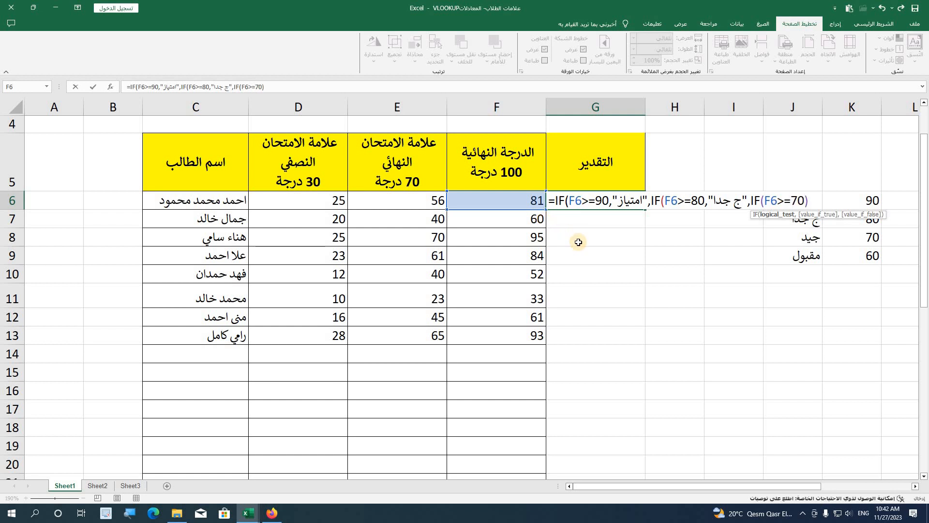
{"action": "type", "text": ","}
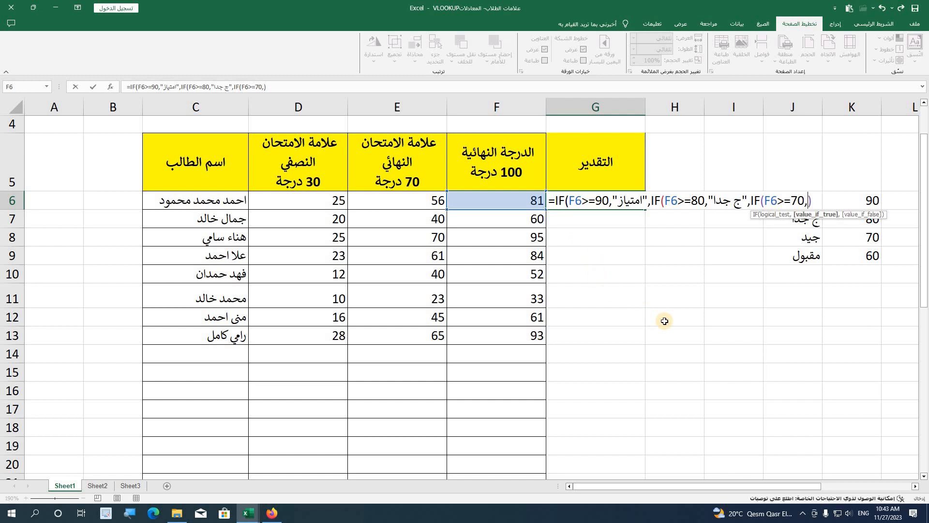
{"action": "key", "text": "alt+shift"}
{"action": "type", "text": "\"جيد\""}
{"action": "key", "text": "alt+shift"}
{"action": "left_click_drag", "start_coordinate": [822, 217], "coordinate": [697, 259]}
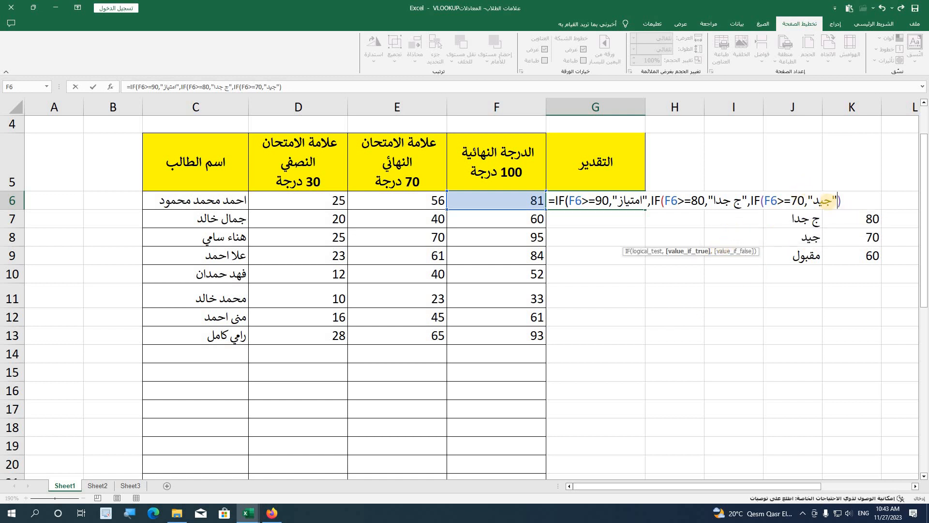
Set the third IF's value-if-false to "مقبول", close all three parentheses and enter the formula
{"action": "type", "text": ",\"مقبول\")"}
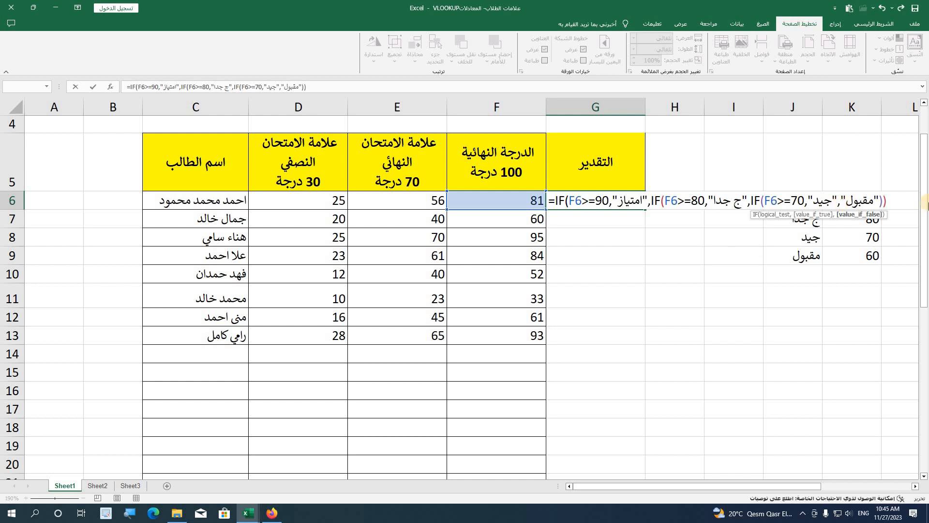
{"action": "left_click", "coordinate": [899, 201]}
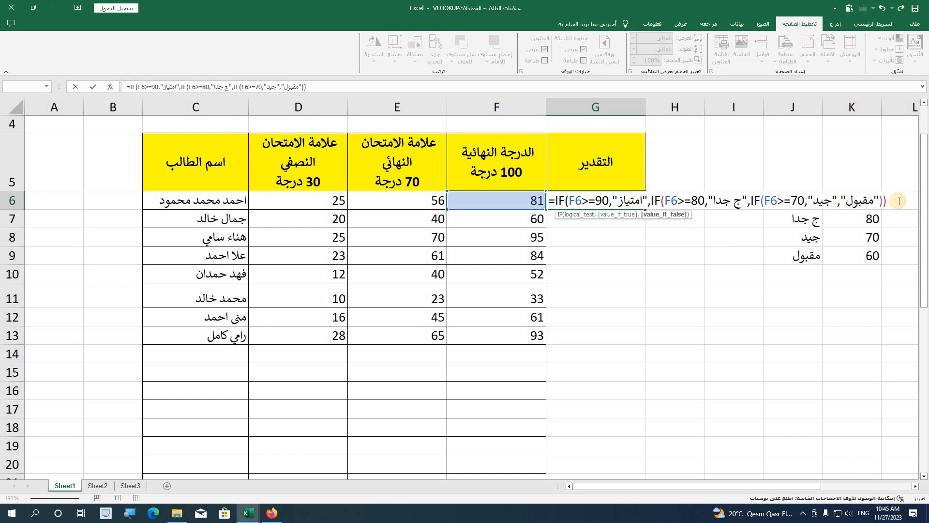
{"action": "type", "text": ")"}
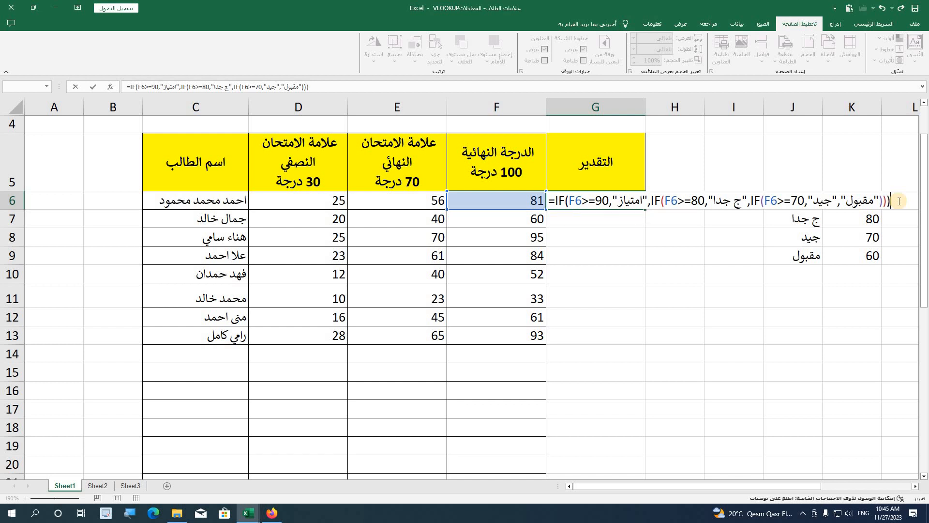
{"action": "key", "text": "Return"}
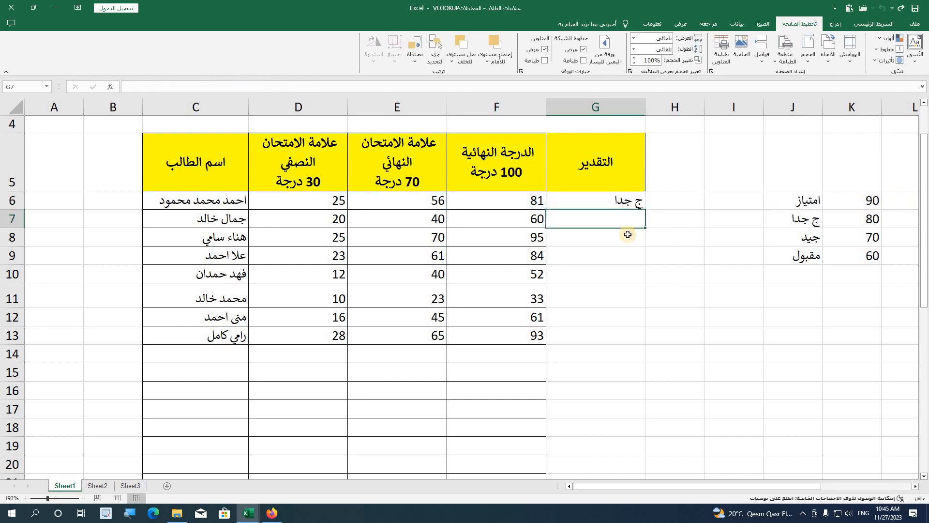
Fill the grade formula from G6 down to the last student in G13
{"action": "left_click", "coordinate": [628, 196]}
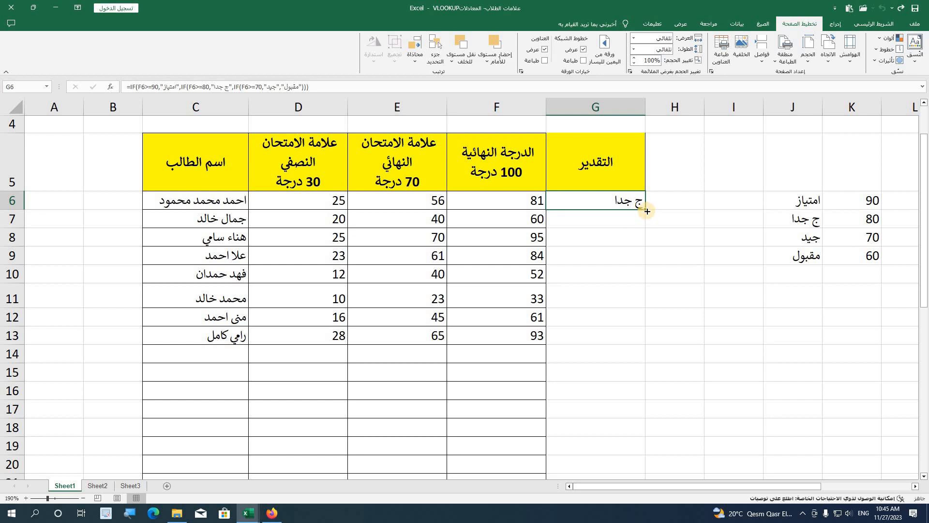
{"action": "double_click", "coordinate": [647, 212]}
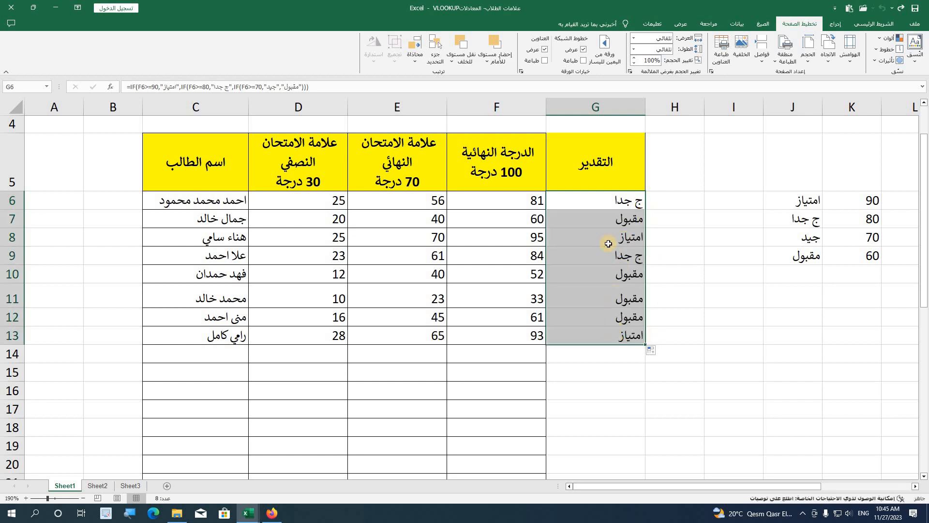
{"action": "left_click_drag", "start_coordinate": [499, 274], "coordinate": [526, 341]}
{"action": "left_click", "coordinate": [498, 335]}
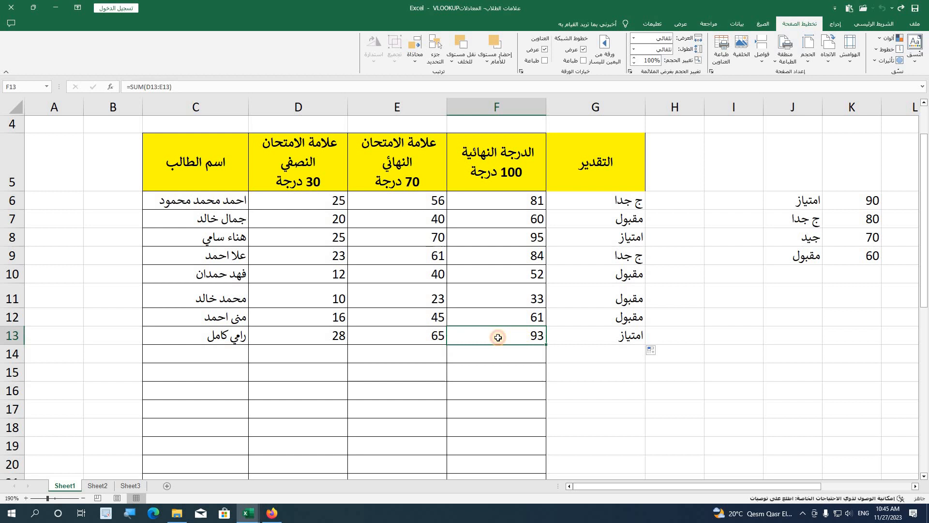
Set the last student's final exam mark in E13 to 0 to test the grade formula
{"action": "left_click", "coordinate": [373, 340]}
{"action": "type", "text": "0"}
{"action": "key", "text": "Return"}
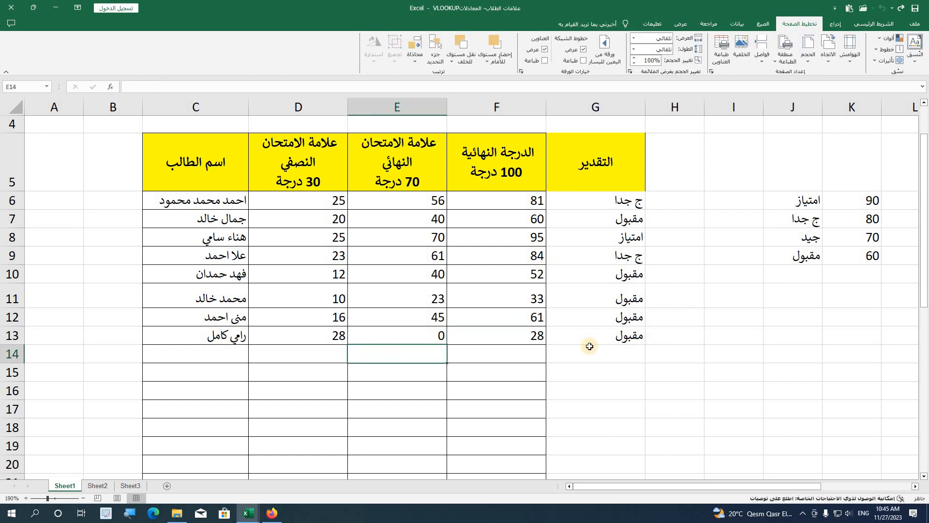
Set the last student's final exam mark in E13 to 50
{"action": "left_click", "coordinate": [435, 334]}
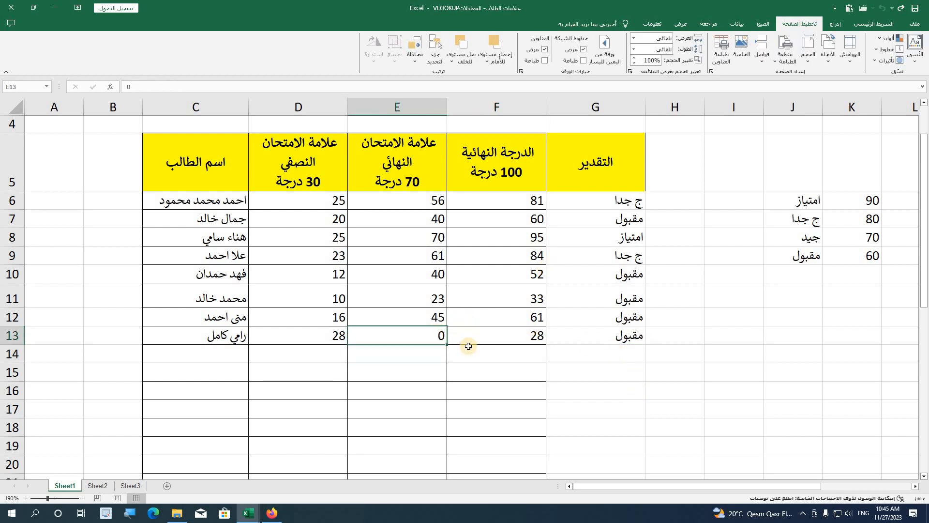
{"action": "type", "text": "50"}
{"action": "key", "text": "Return"}
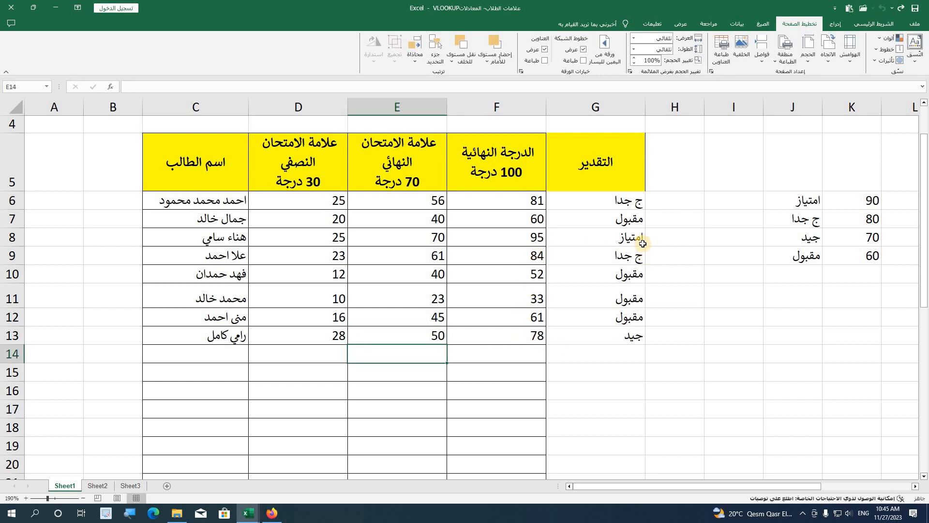
Review the nested IF formula in G6 against the grade thresholds and leave it as it is
{"action": "left_click", "coordinate": [628, 202]}
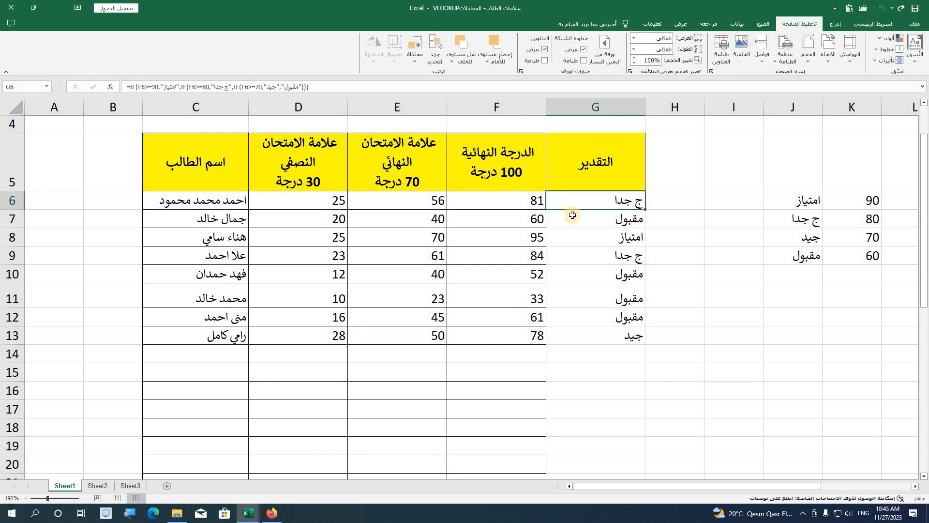
{"action": "double_click", "coordinate": [634, 202]}
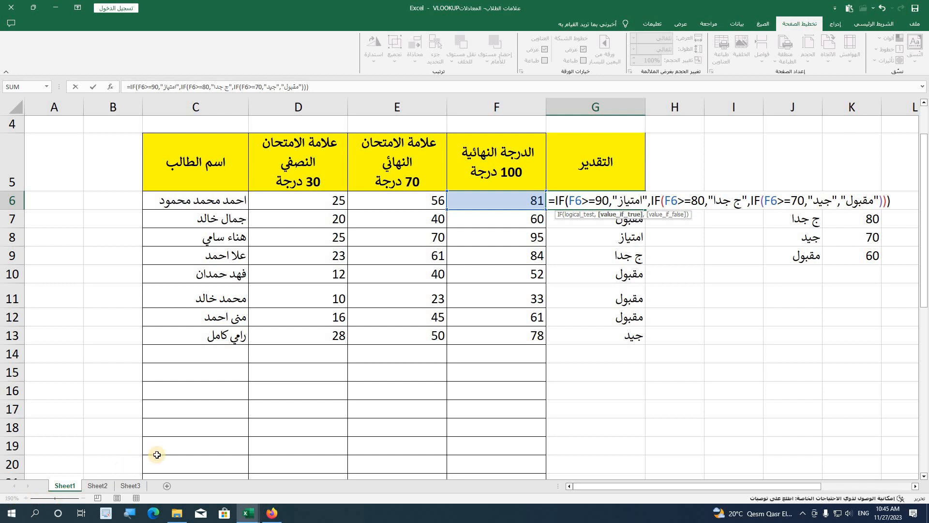
{"action": "scroll", "coordinate": [567, 383], "scroll_direction": "down", "scroll_amount": 1}
{"action": "scroll", "coordinate": [569, 375], "scroll_direction": "up", "scroll_amount": 2}
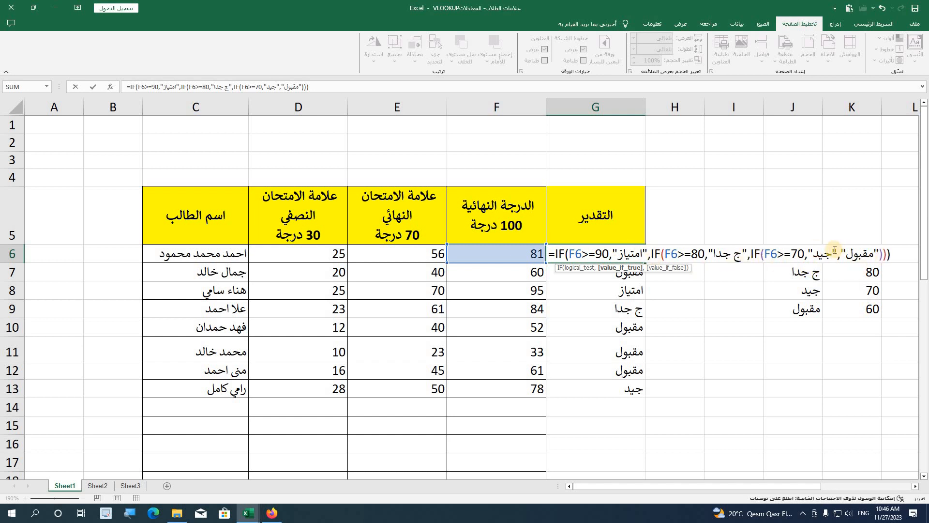
{"action": "key", "text": "Return"}
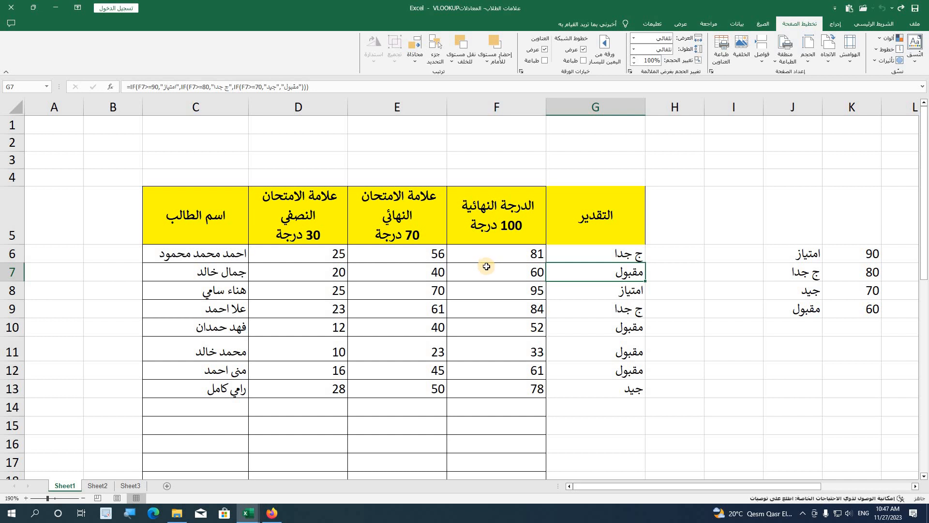
Switch to the IF Function workbook
{"action": "left_click", "coordinate": [248, 514]}
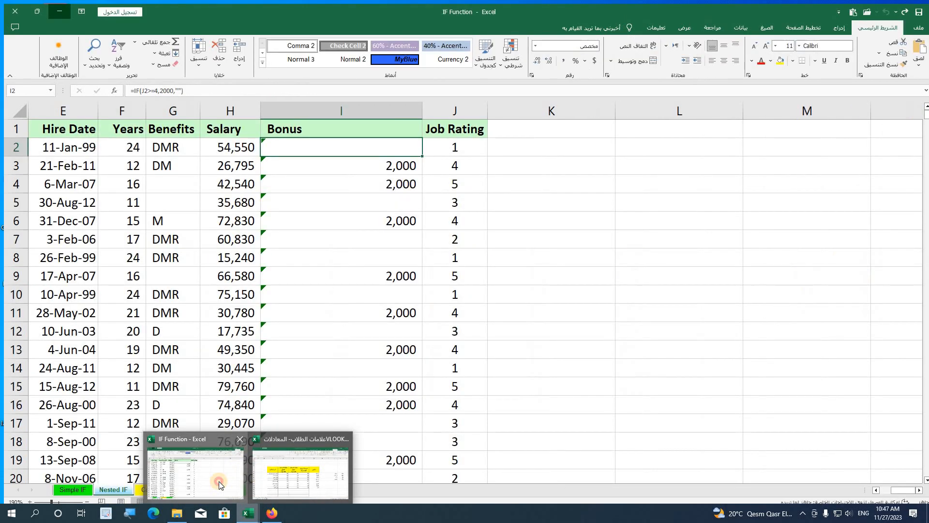
{"action": "left_click", "coordinate": [218, 481]}
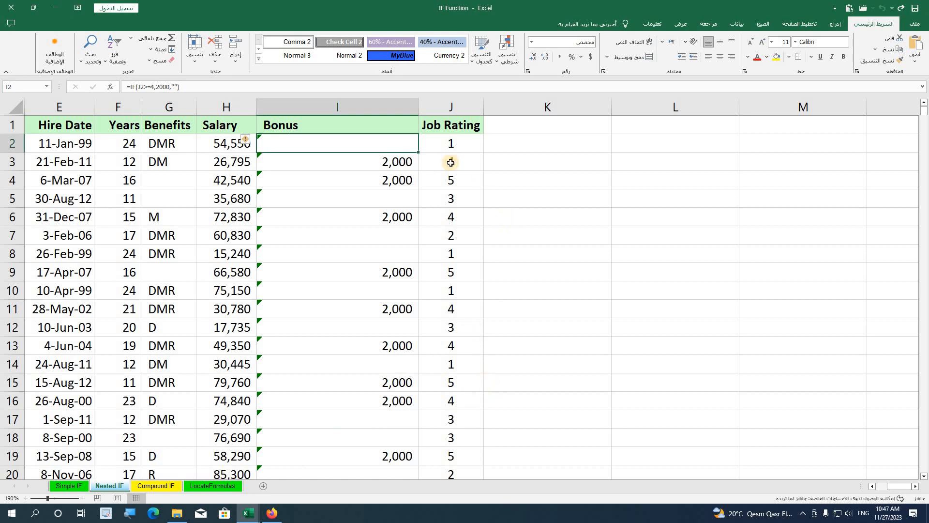
Examine the Job Rating values and the existing Bonus formulas on the Nested IF sheet
{"action": "left_click", "coordinate": [446, 199]}
{"action": "left_click", "coordinate": [545, 142]}
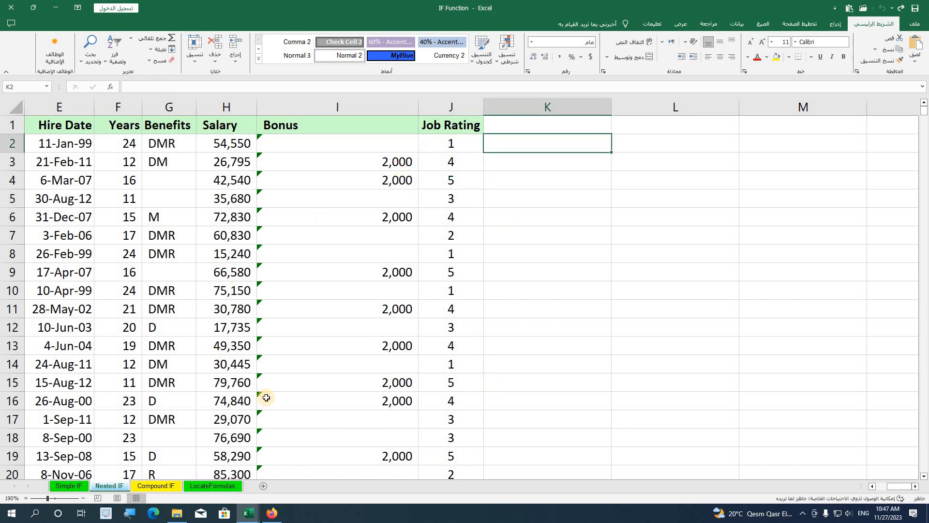
{"action": "left_click", "coordinate": [461, 141]}
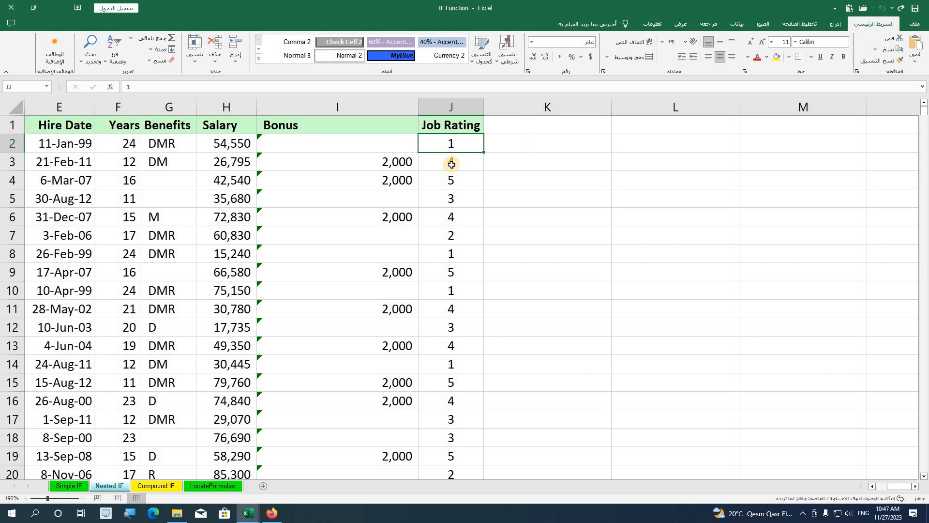
{"action": "left_click", "coordinate": [461, 198]}
{"action": "scroll", "coordinate": [460, 228], "scroll_direction": "down", "scroll_amount": 5}
{"action": "scroll", "coordinate": [460, 218], "scroll_direction": "up", "scroll_amount": 5}
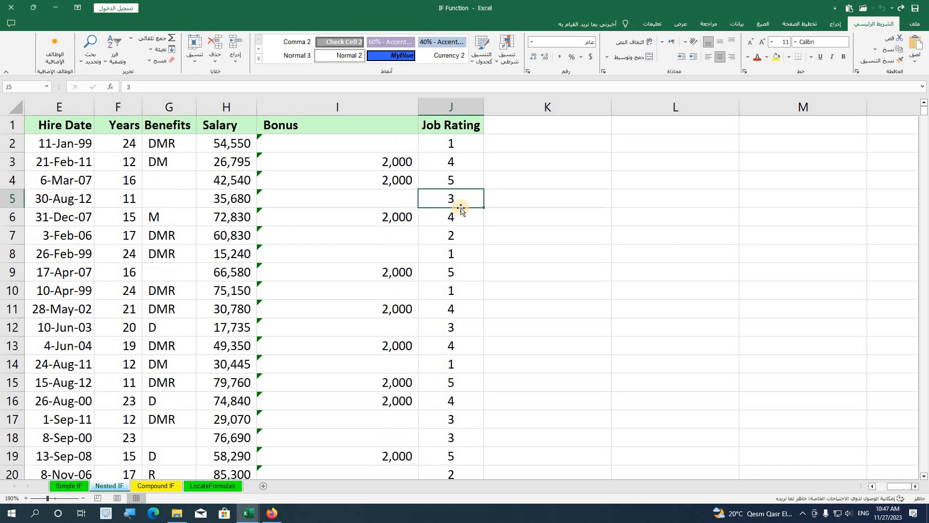
{"action": "left_click", "coordinate": [466, 150]}
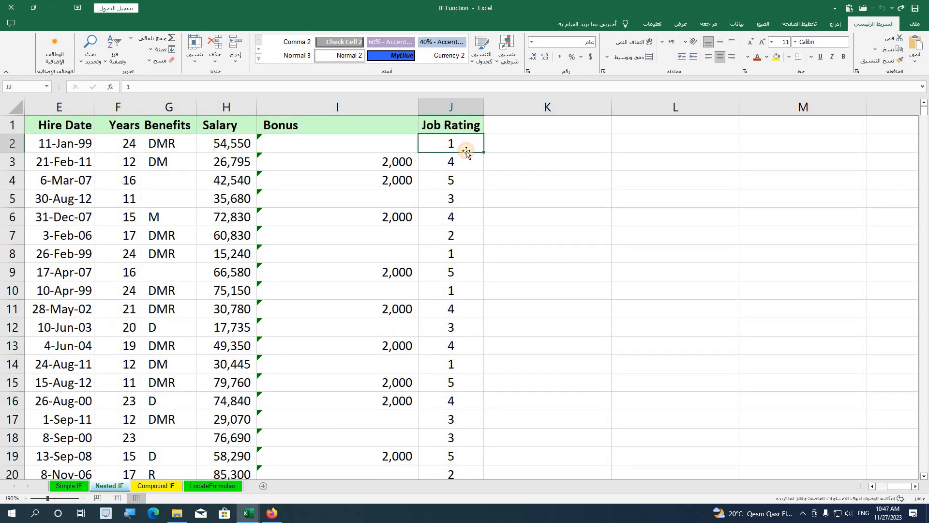
{"action": "left_click", "coordinate": [512, 146]}
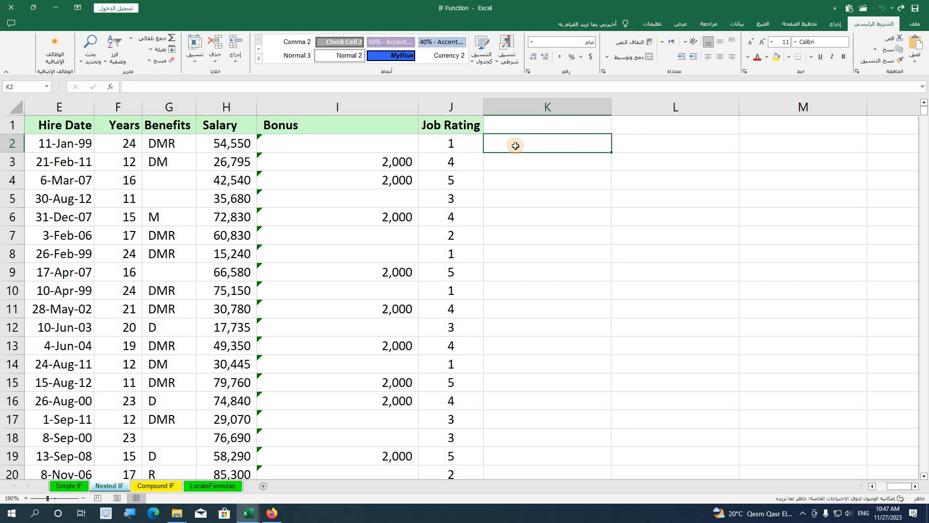
{"action": "left_click", "coordinate": [365, 145]}
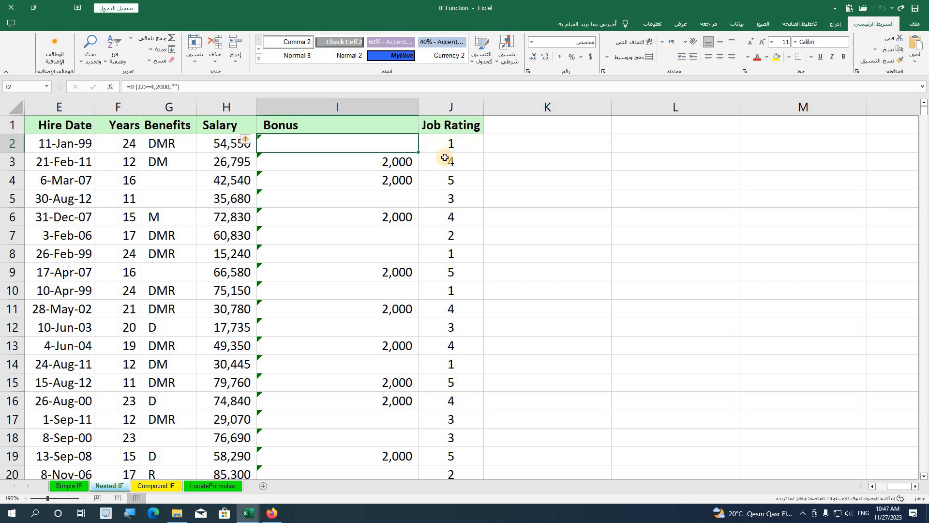
{"action": "left_click", "coordinate": [389, 166]}
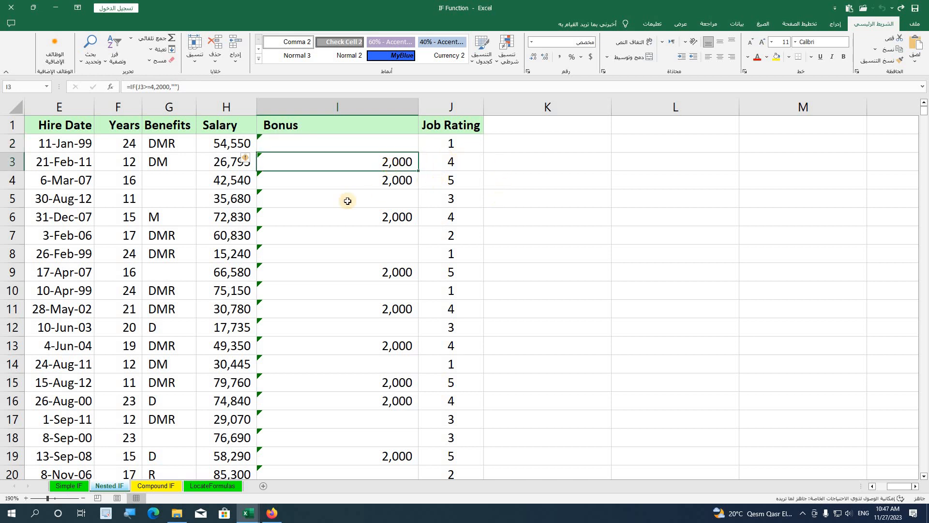
Begin a new Bonus formula in I2 with an IF returning 2000 when the Job Rating in J2 is >=4
{"action": "left_click", "coordinate": [369, 142]}
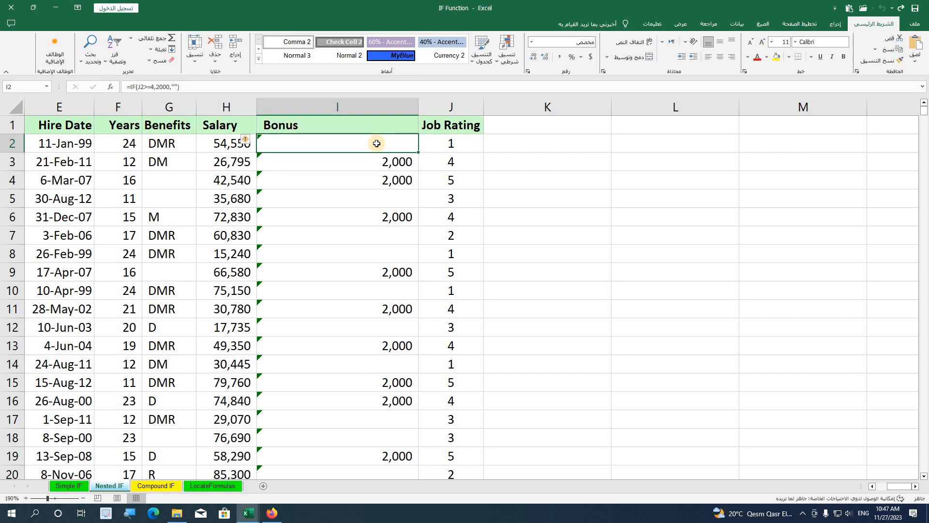
{"action": "type", "text": "="}
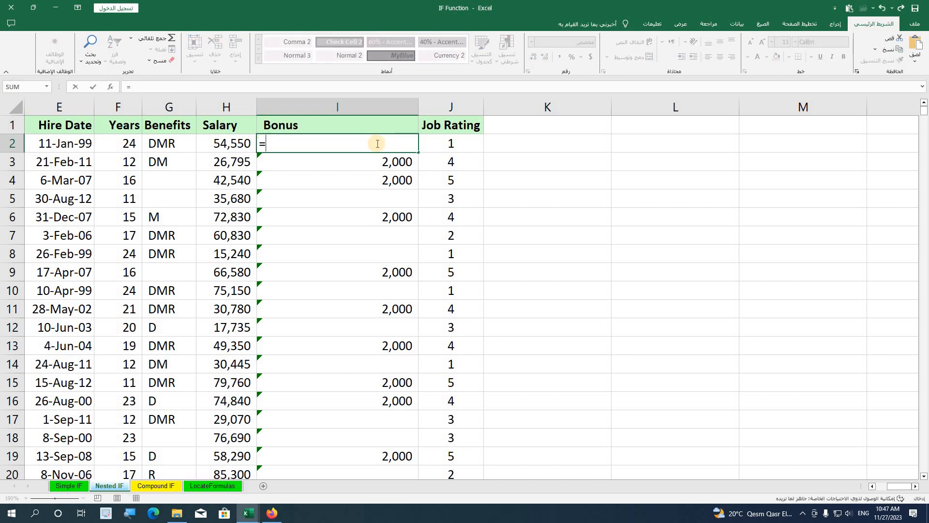
{"action": "type", "text": "if"}
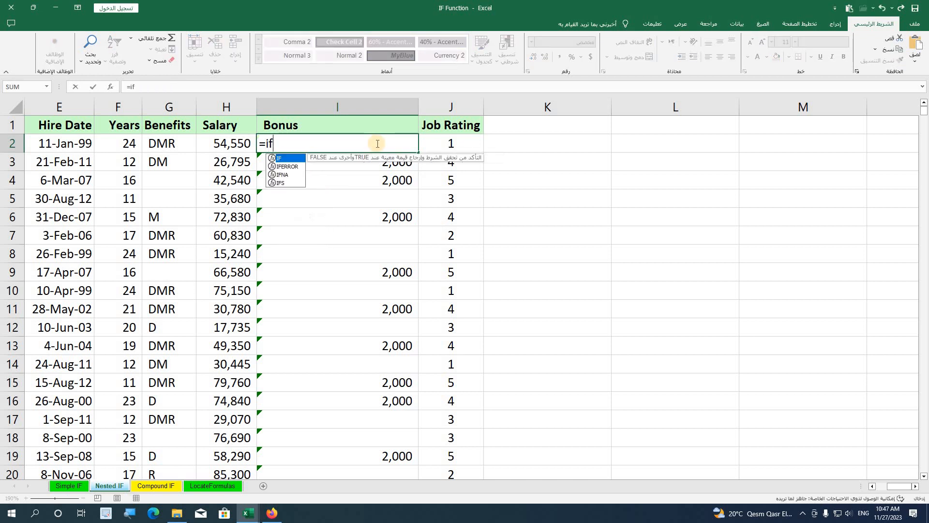
{"action": "double_click", "coordinate": [286, 160]}
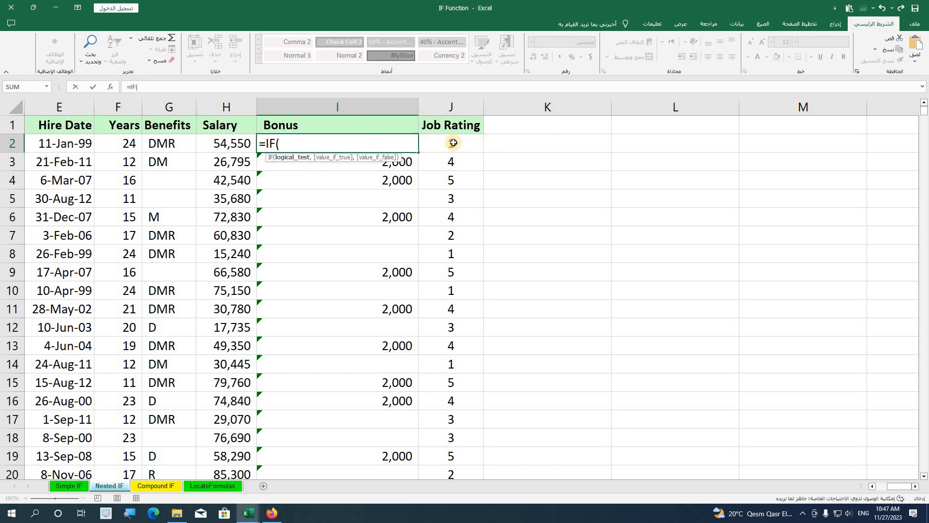
{"action": "left_click", "coordinate": [453, 143]}
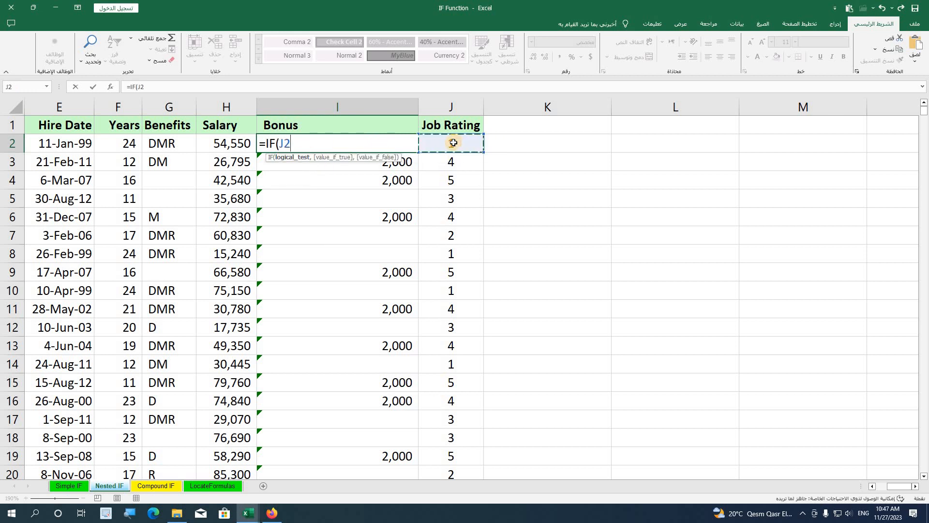
{"action": "type", "text": ">=4,"}
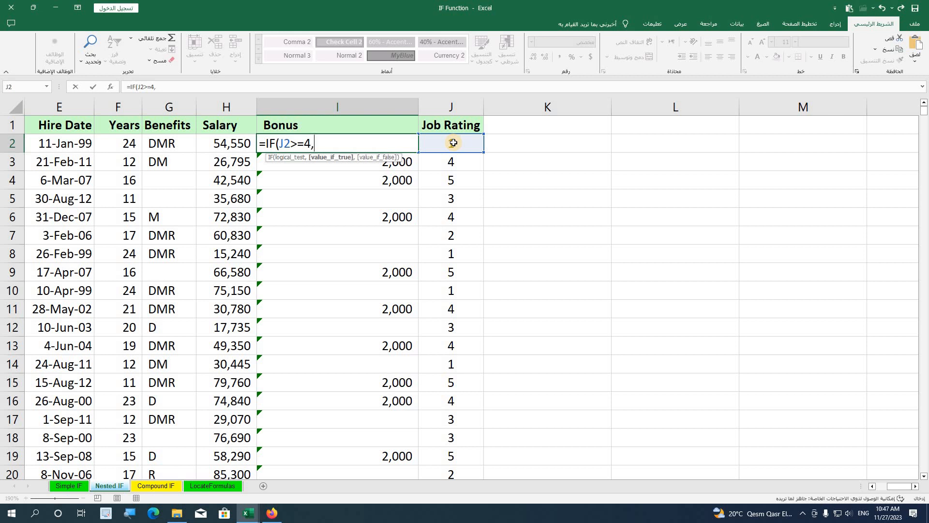
{"action": "type", "text": "2000,"}
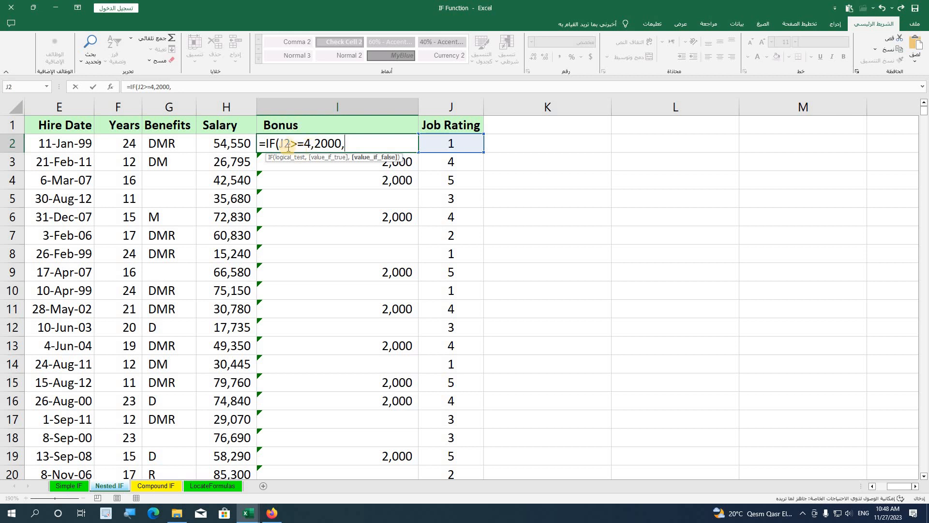
{"action": "left_click", "coordinate": [321, 143]}
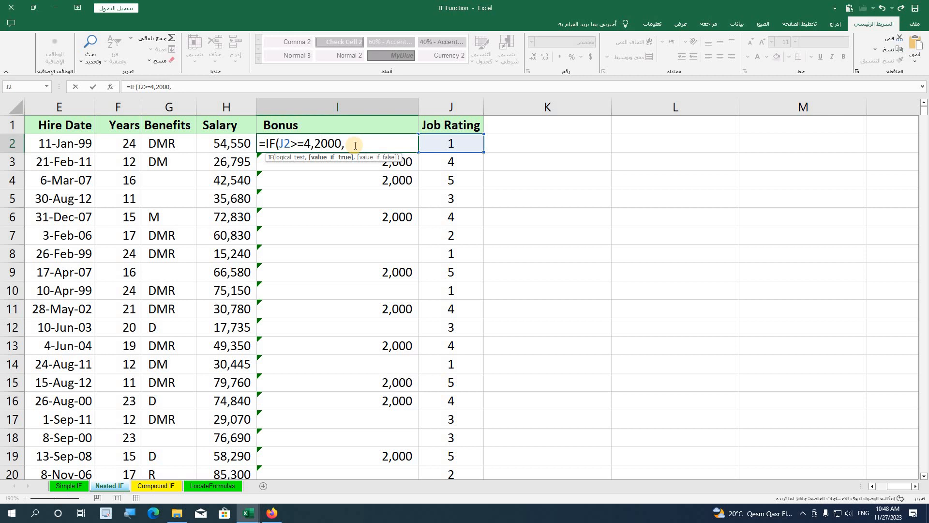
Complete the I2 formula with a nested IF as its false value: IF(J2>=2,1000,"")
{"action": "left_click", "coordinate": [355, 145]}
{"action": "type", "text": "if"}
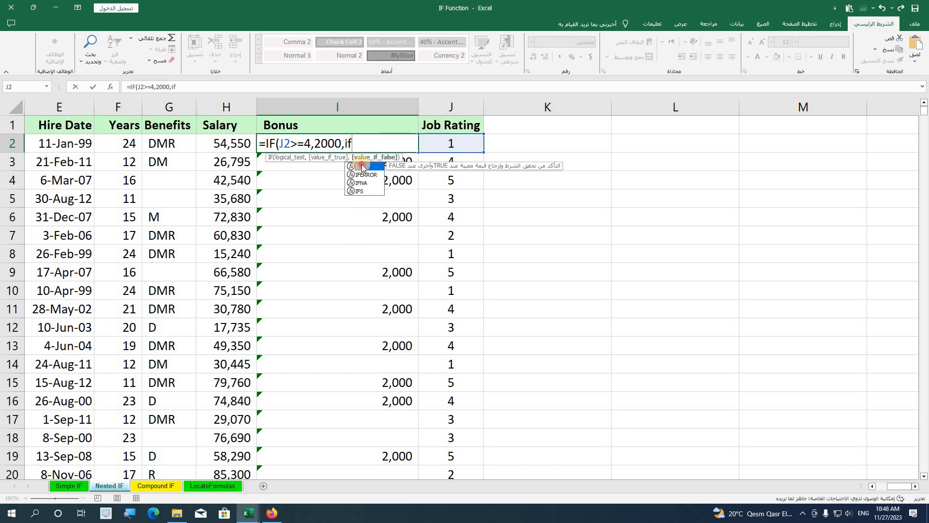
{"action": "double_click", "coordinate": [361, 166]}
{"action": "left_click", "coordinate": [460, 139]}
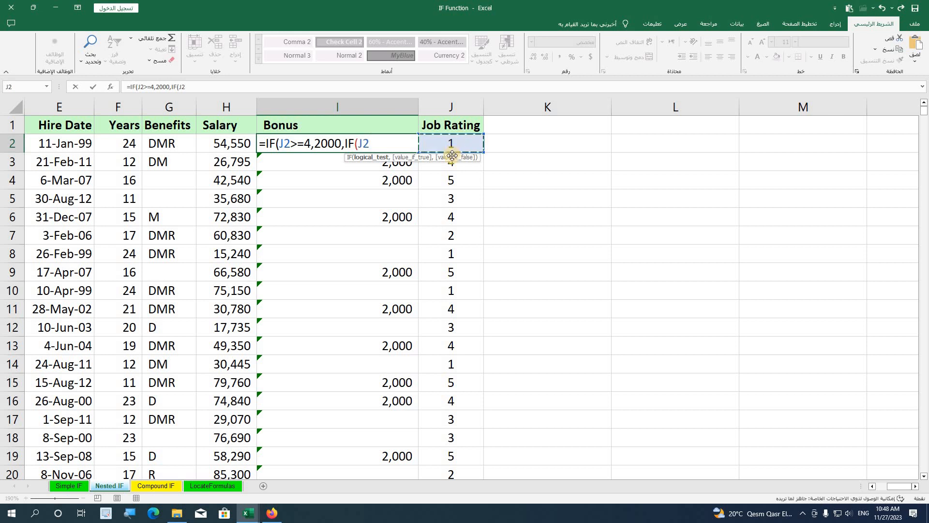
{"action": "type", "text": ">"}
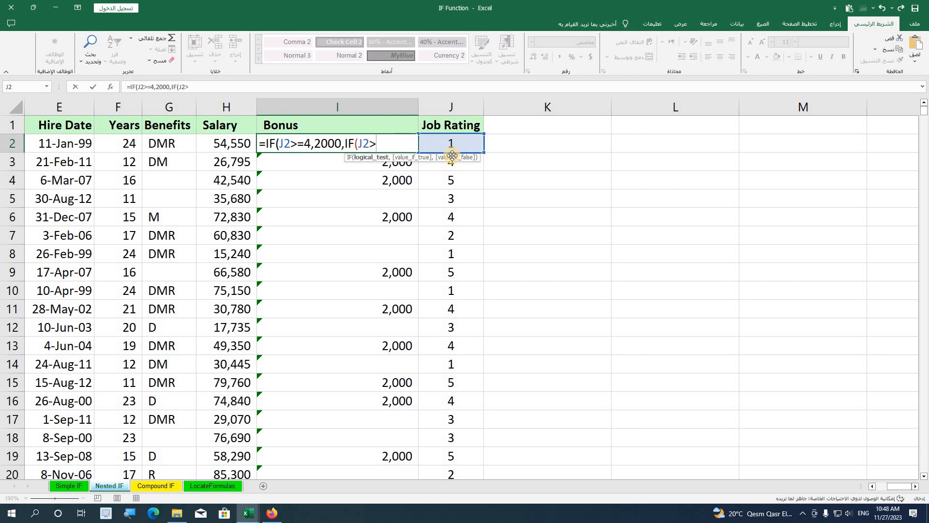
{"action": "type", "text": "=2,1"}
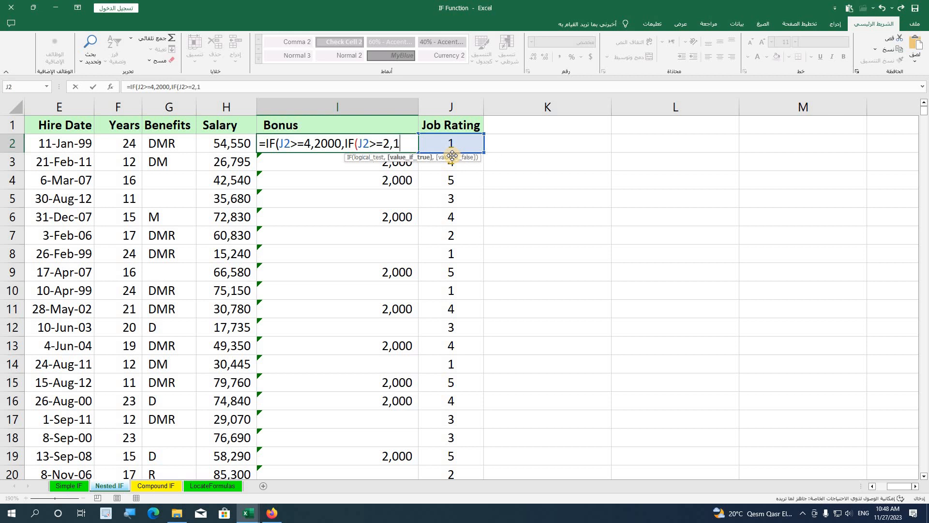
{"action": "type", "text": "000"}
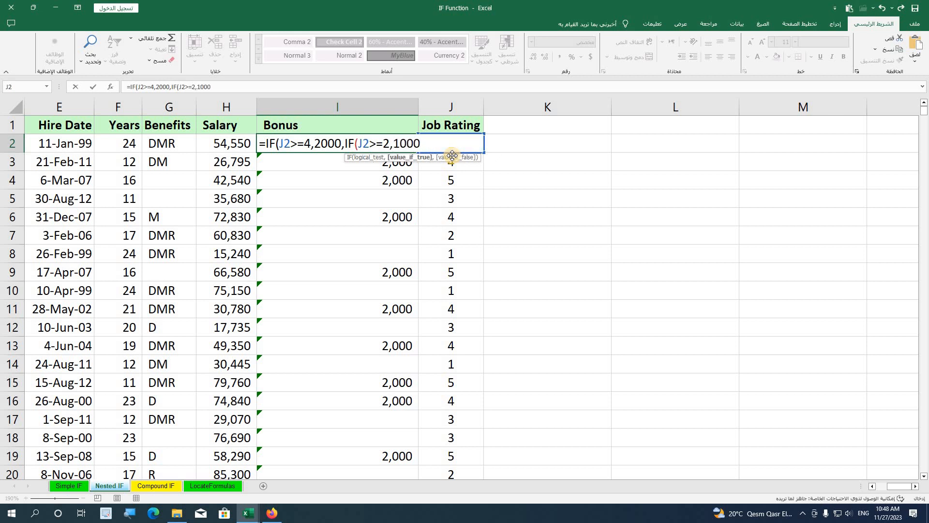
{"action": "type", "text": ","}
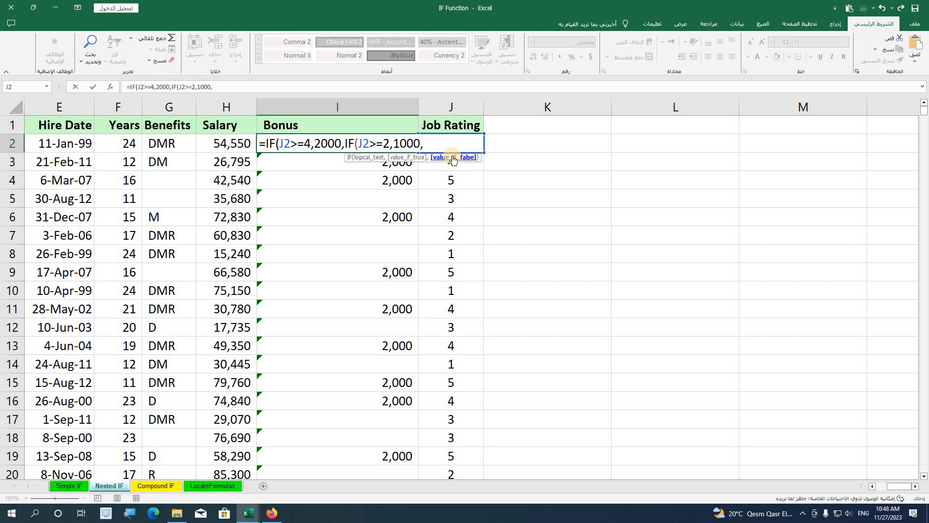
{"action": "type", "text": "\"\""}
{"action": "type", "text": "))"}
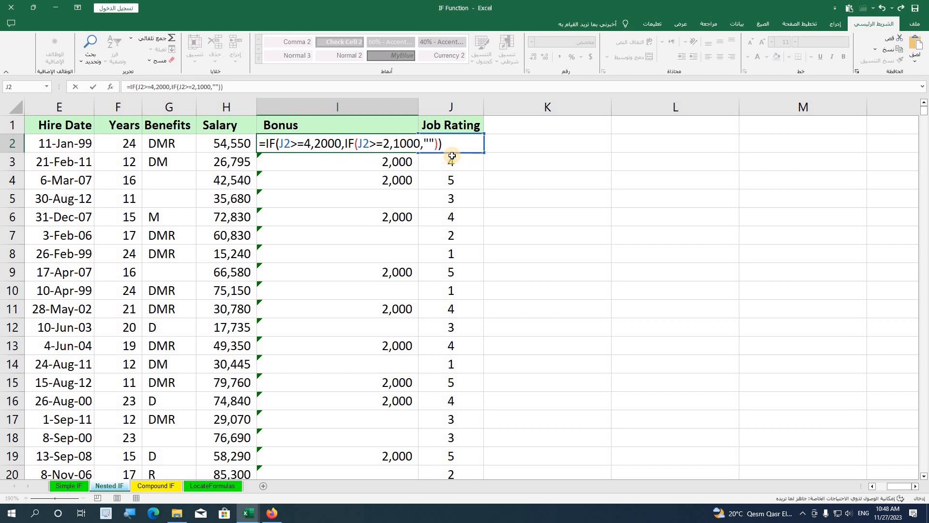
{"action": "key", "text": "Return"}
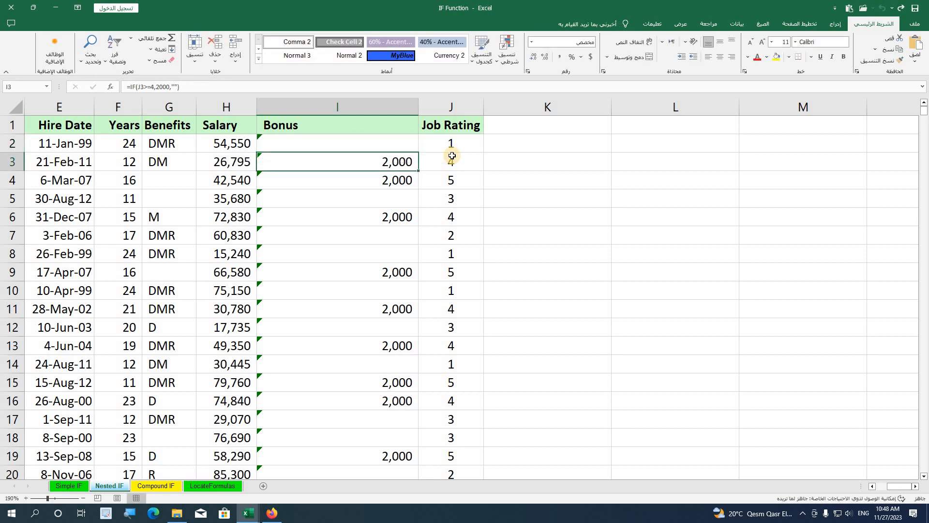
Fill the nested IF formula from I2 down the whole Bonus column
{"action": "left_click", "coordinate": [366, 136]}
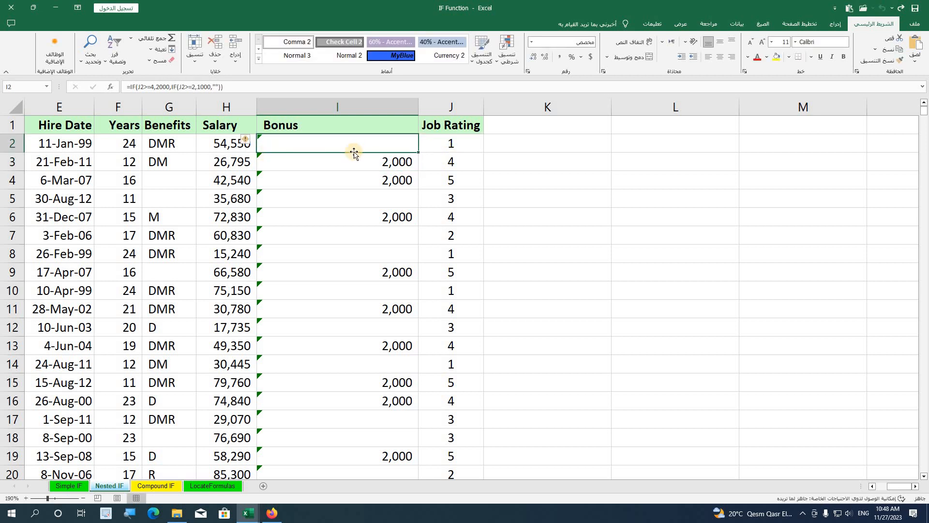
{"action": "double_click", "coordinate": [419, 152]}
Check the Bonus results against the Job Ratings in rows 29 to 31 and return to the formula in I2
{"action": "scroll", "coordinate": [384, 255], "scroll_direction": "down", "scroll_amount": 7}
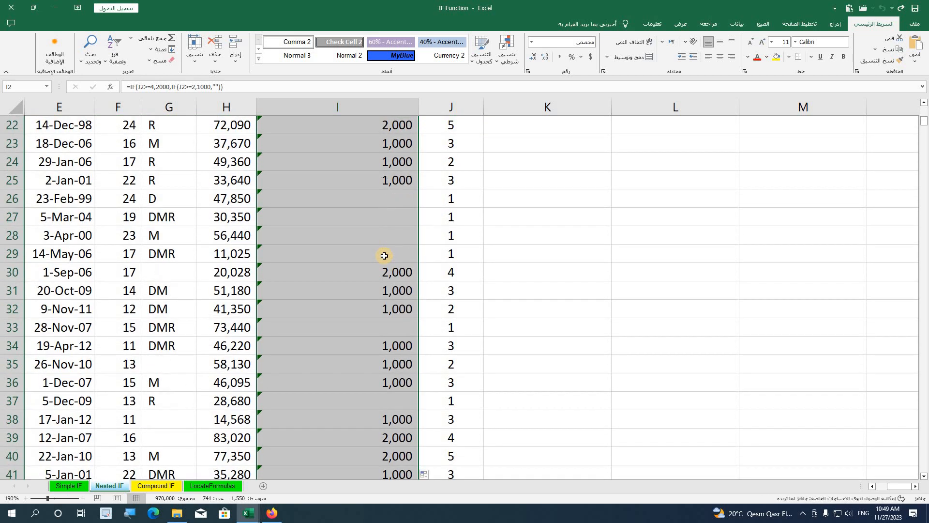
{"action": "left_click", "coordinate": [444, 285]}
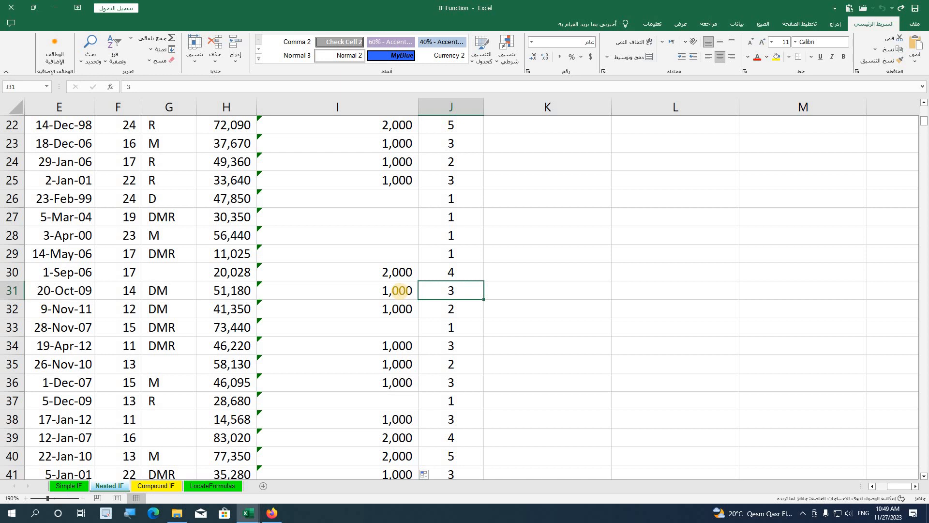
{"action": "left_click", "coordinate": [400, 291]}
{"action": "left_click", "coordinate": [430, 271]}
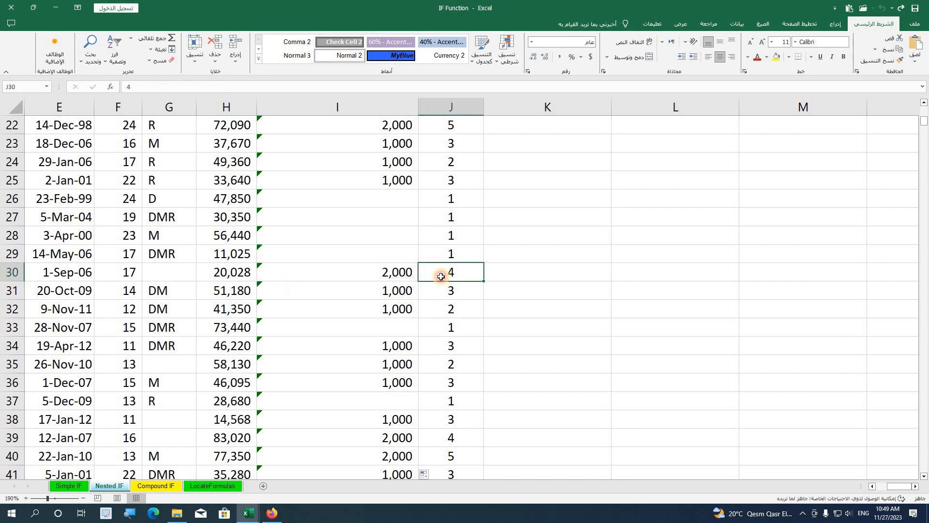
{"action": "left_click", "coordinate": [405, 270]}
{"action": "left_click", "coordinate": [420, 251]}
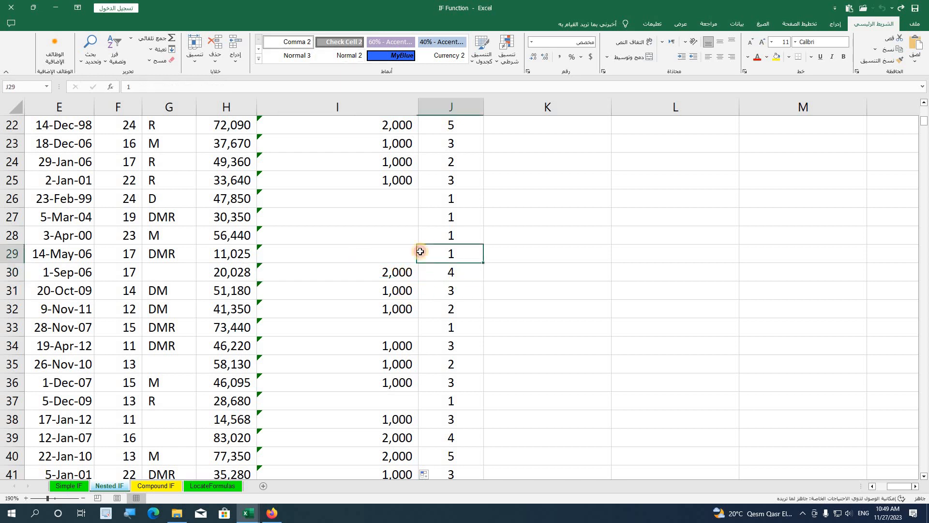
{"action": "left_click", "coordinate": [387, 249]}
{"action": "scroll", "coordinate": [387, 247], "scroll_direction": "up", "scroll_amount": 7}
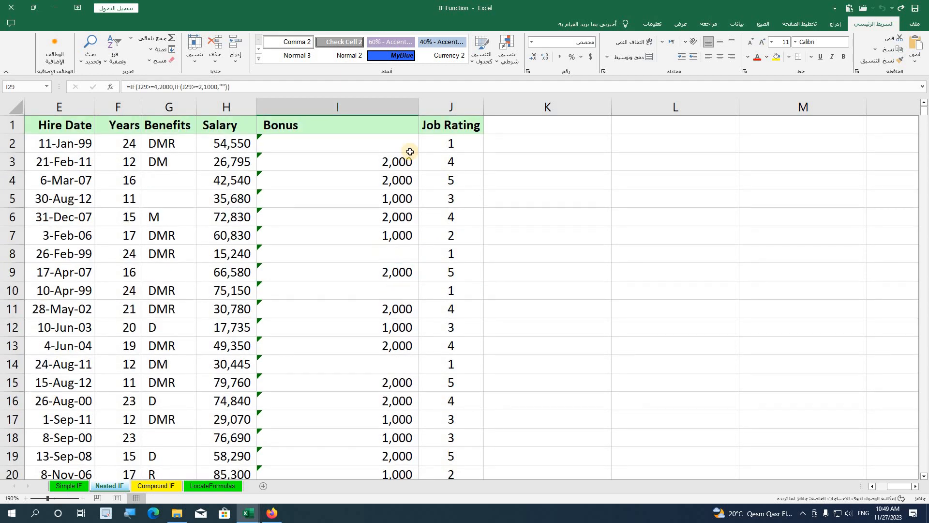
{"action": "left_click", "coordinate": [341, 152]}
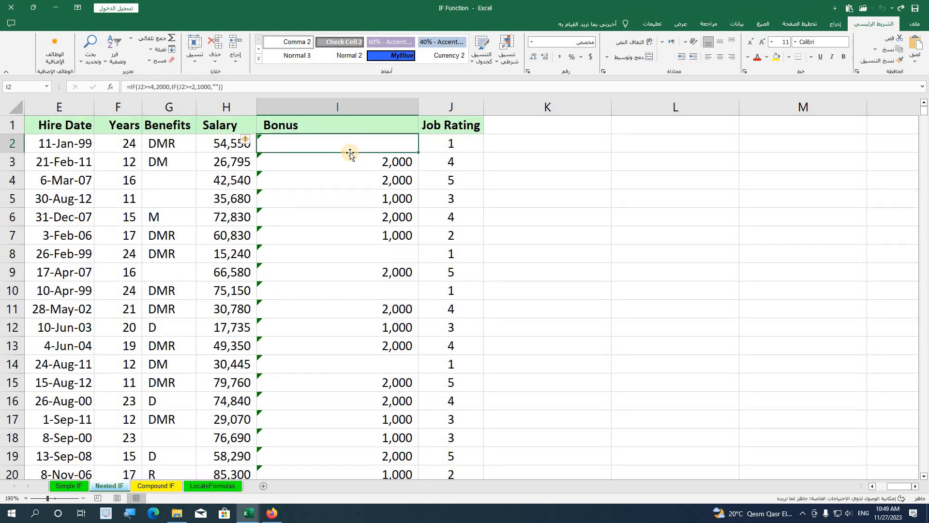